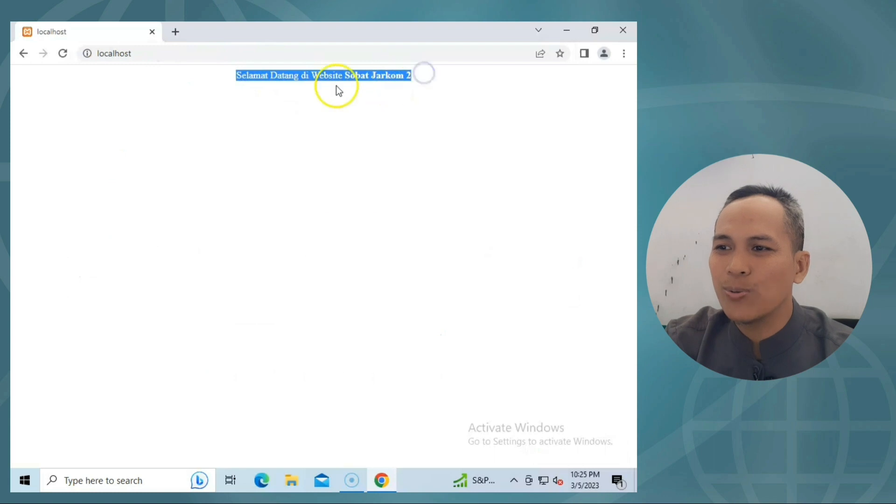
{"action": "left_click", "coordinate": [148, 54]}
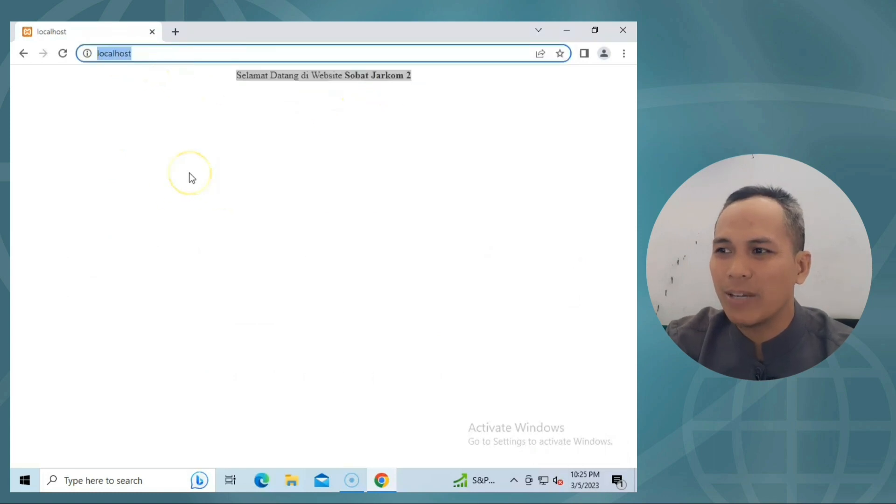
{"action": "type", "text": "wh"}
{"action": "key", "text": "Return"}
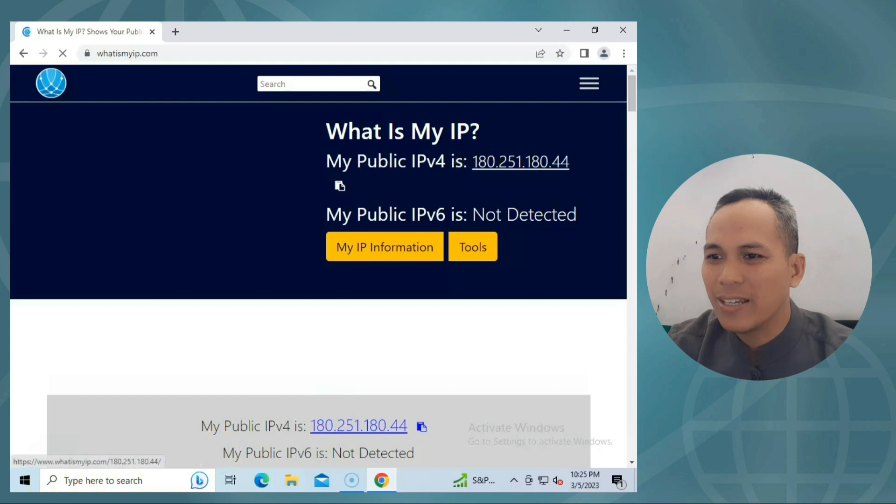
{"action": "left_click_drag", "start_coordinate": [570, 163], "coordinate": [475, 160]}
{"action": "key", "text": "ctrl+c"}
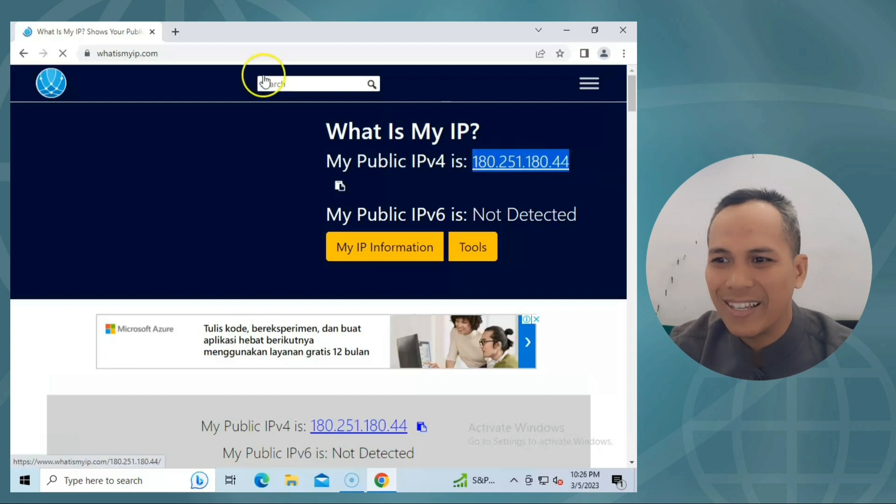
{"action": "left_click", "coordinate": [176, 32]}
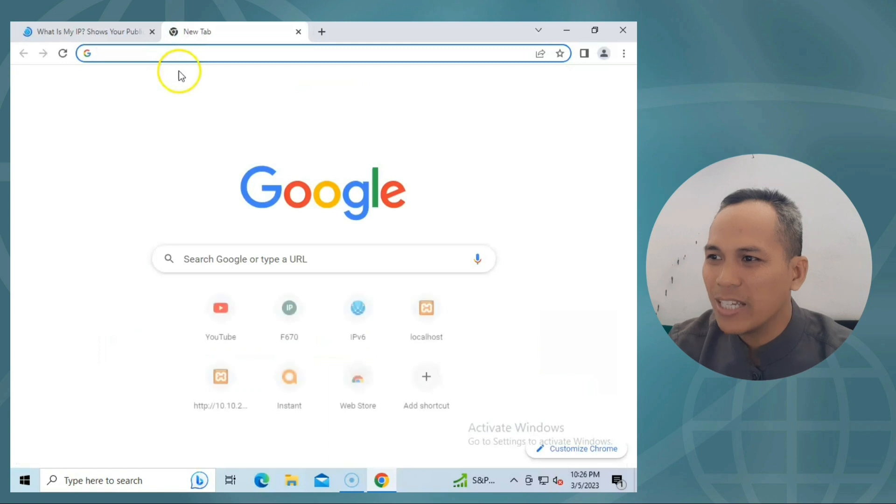
{"action": "key", "text": "ctrl+v"}
{"action": "key", "text": "Return"}
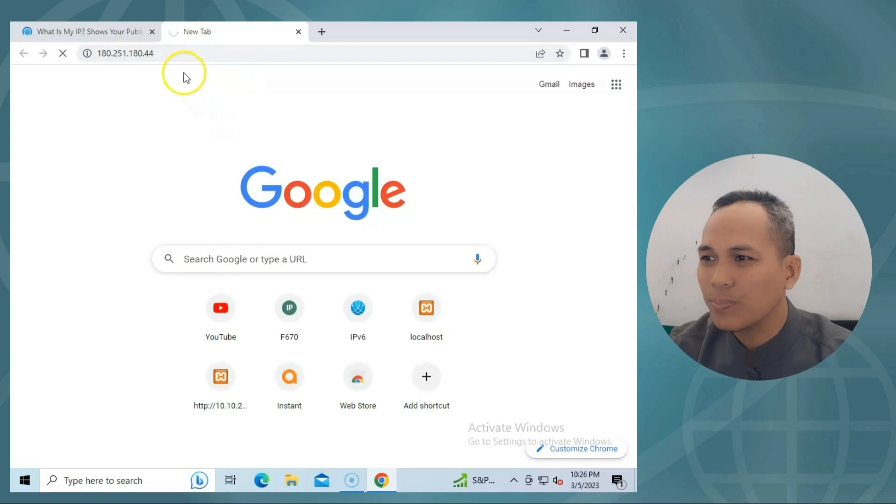
{"action": "left_click", "coordinate": [103, 38]}
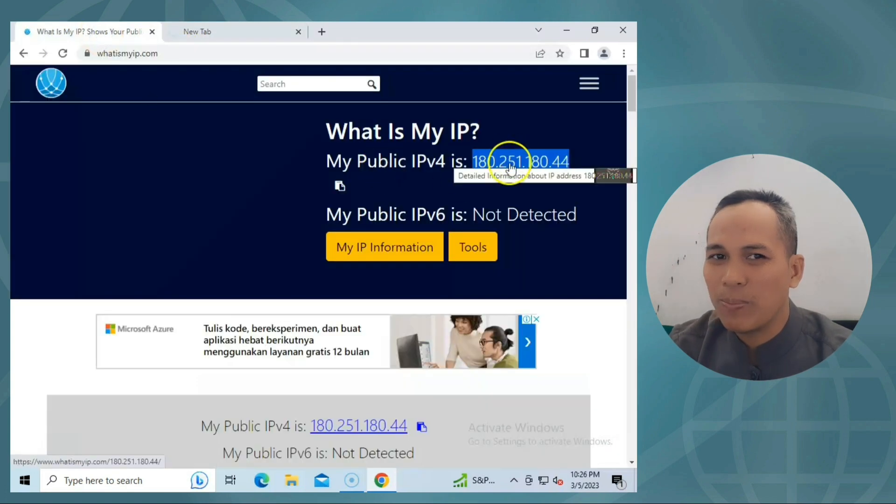
{"action": "left_click", "coordinate": [441, 159]}
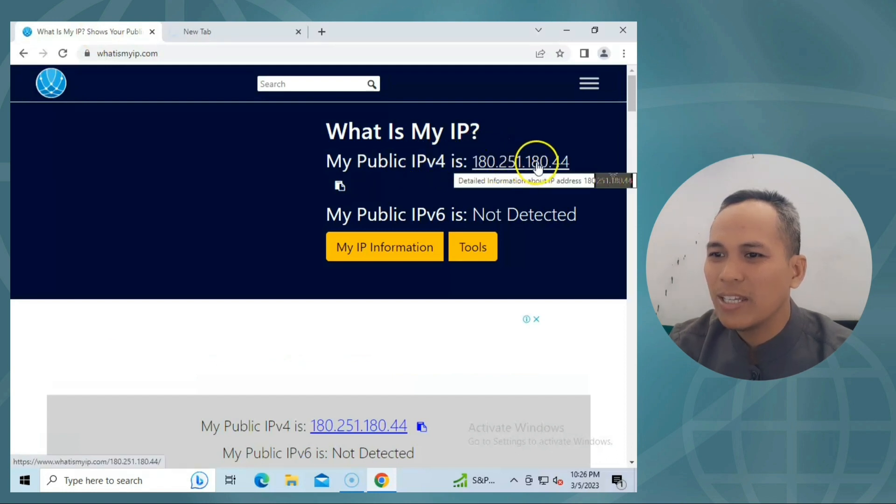
{"action": "left_click_drag", "start_coordinate": [525, 160], "coordinate": [182, 40]}
Load the ZTE router's admin login page at 192.168.0.254.
{"action": "left_click", "coordinate": [170, 55]}
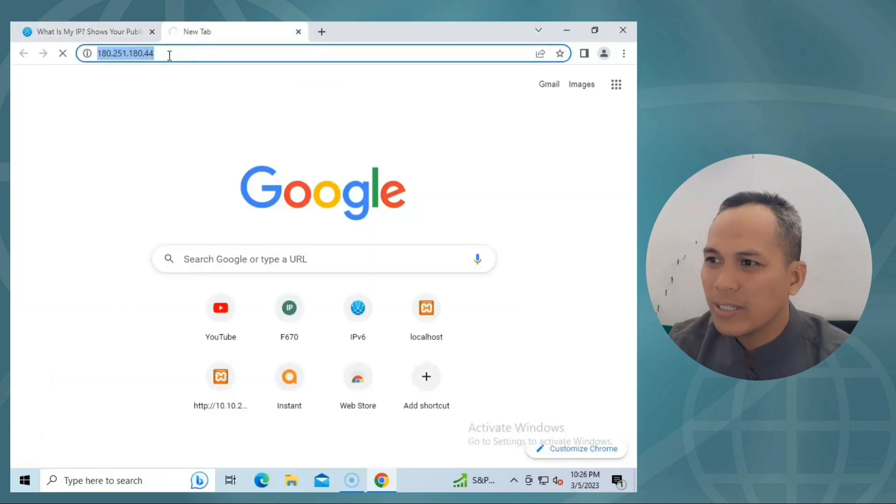
{"action": "type", "text": "192."}
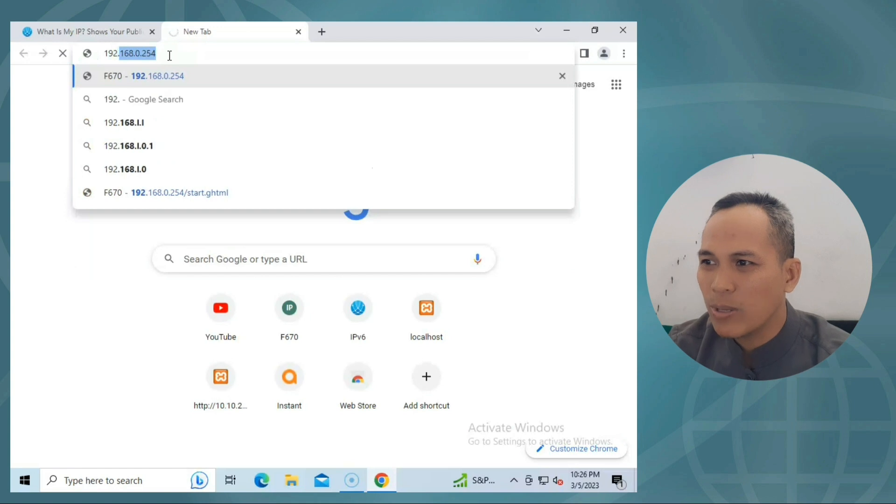
{"action": "key", "text": "Right"}
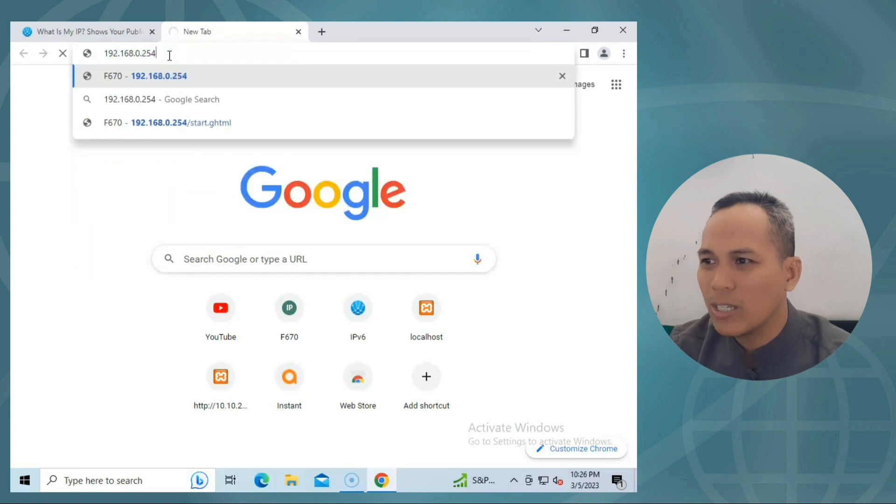
{"action": "key", "text": "Return"}
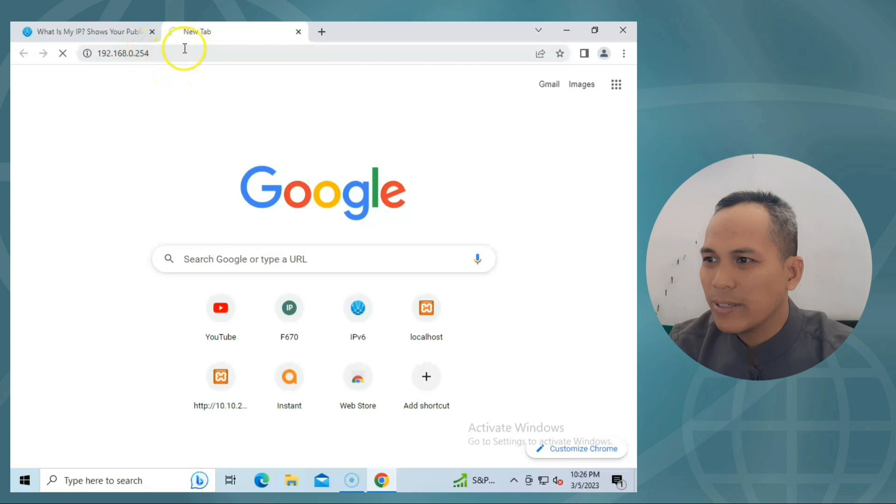
{"action": "left_click", "coordinate": [154, 52]}
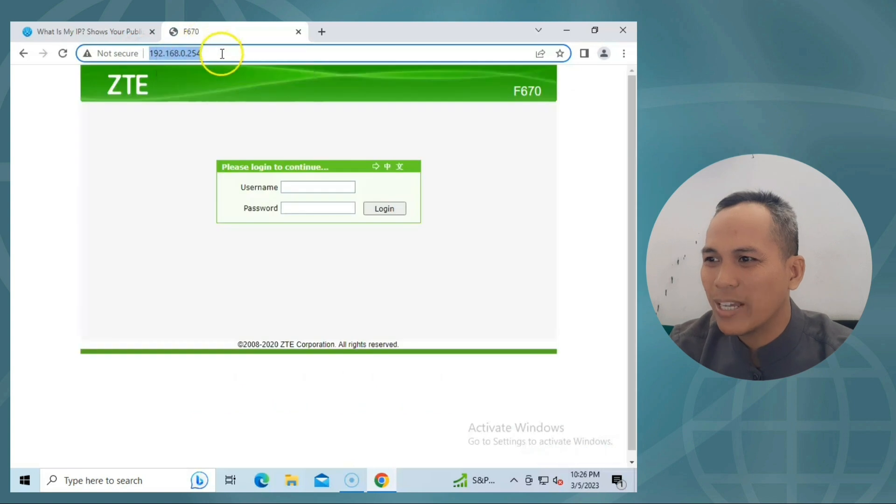
Sign in to the ZTE F670 with the router username and password to reach Device Information.
{"action": "left_click", "coordinate": [324, 186]}
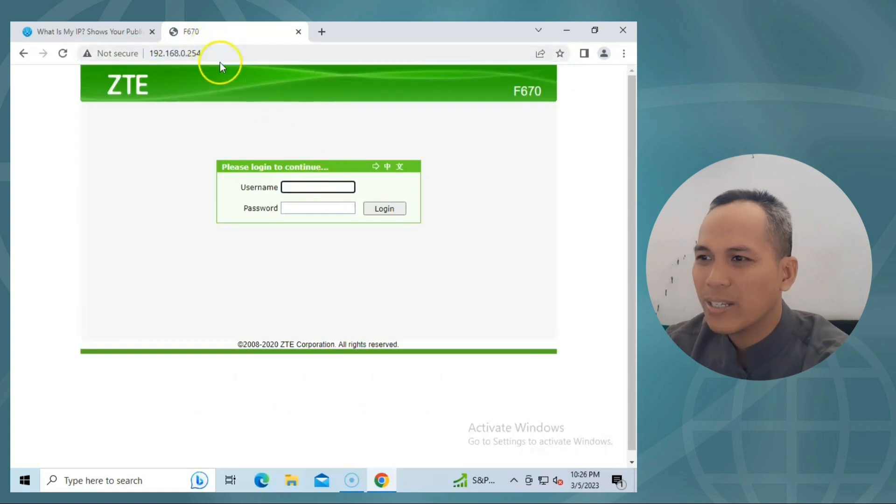
{"action": "left_click", "coordinate": [328, 187]}
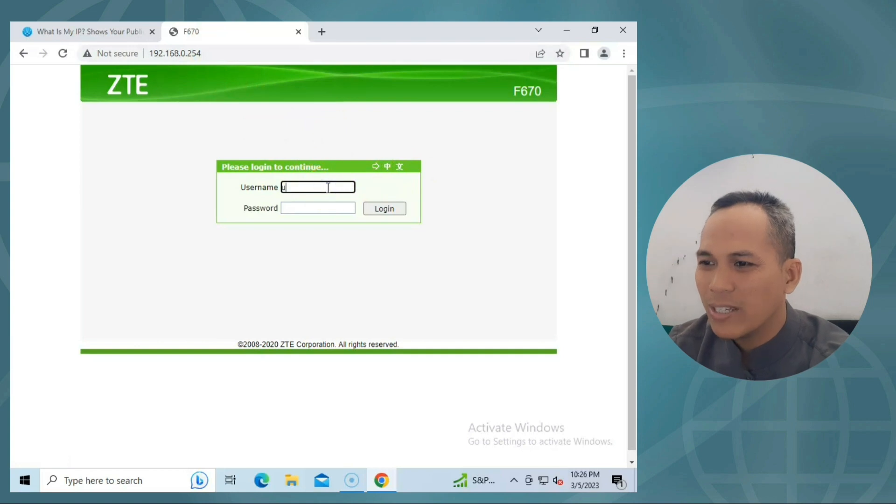
{"action": "key", "text": "Tab"}
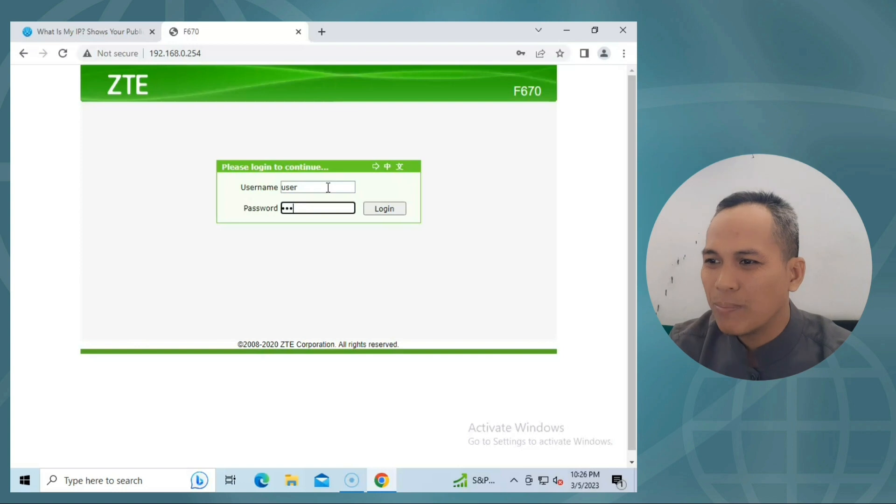
{"action": "left_click", "coordinate": [386, 209]}
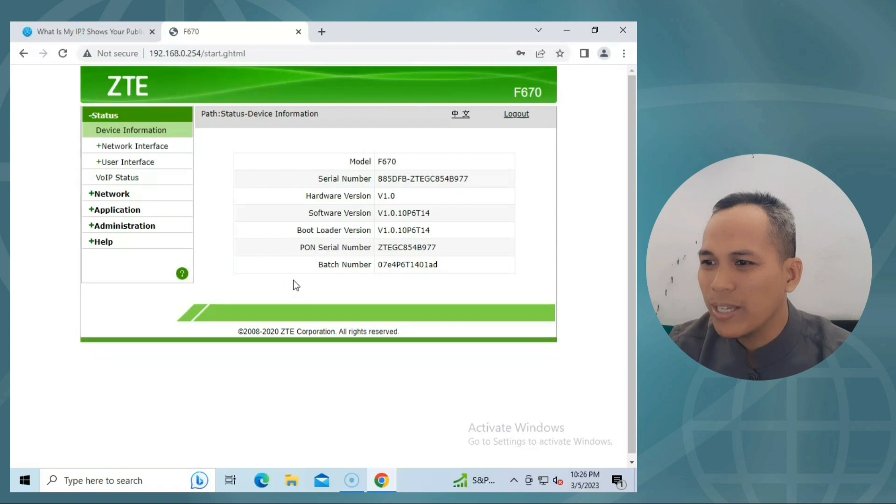
{"action": "left_click", "coordinate": [213, 236]}
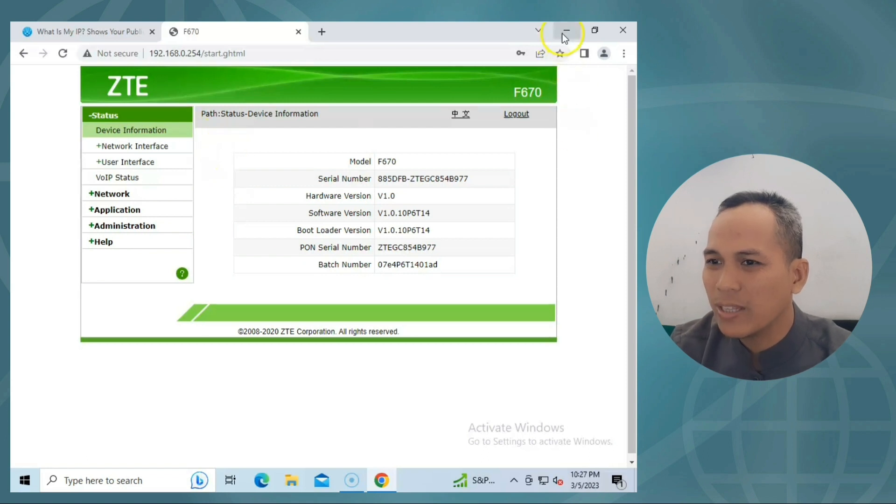
Expand Application, look over Port Forwarding, then go to the DMZ Host page.
{"action": "left_click", "coordinate": [128, 211]}
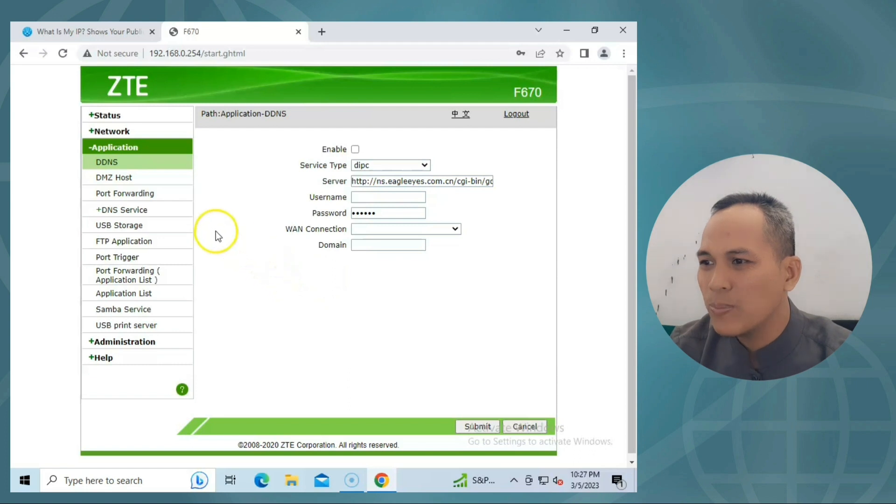
{"action": "left_click", "coordinate": [118, 196]}
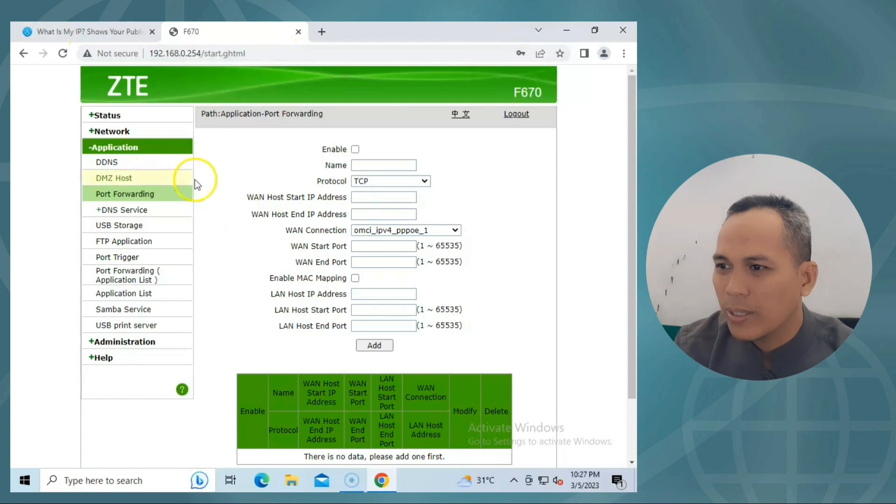
{"action": "left_click", "coordinate": [117, 178]}
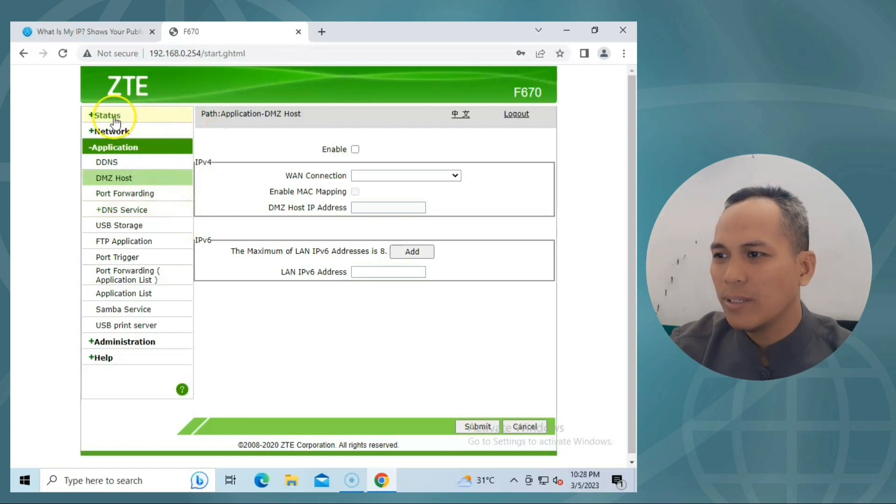
{"action": "left_click", "coordinate": [111, 120]}
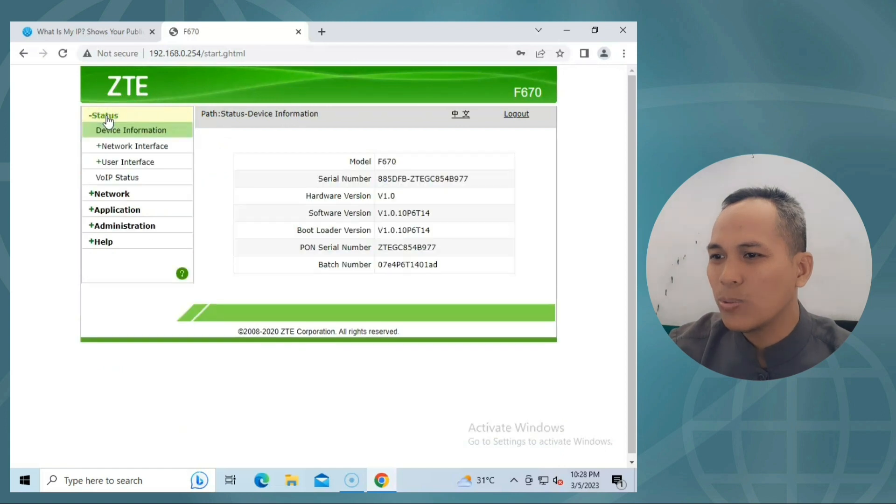
{"action": "left_click", "coordinate": [134, 163]}
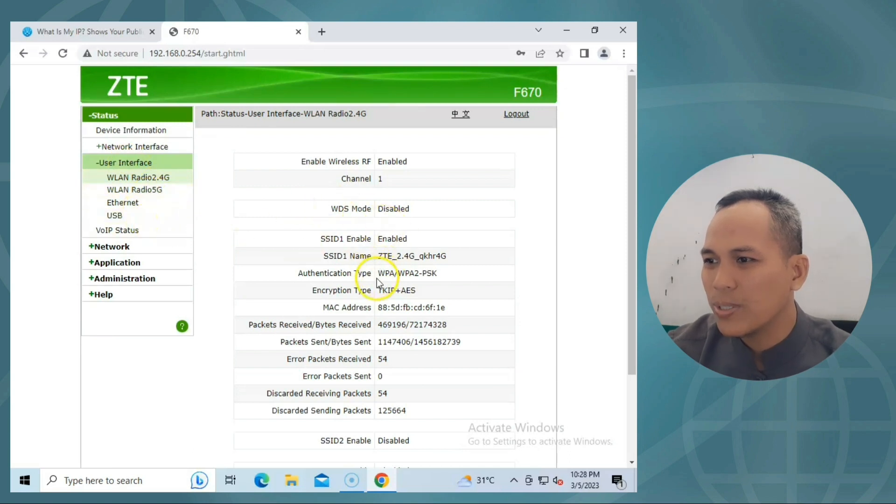
{"action": "left_click", "coordinate": [137, 146]}
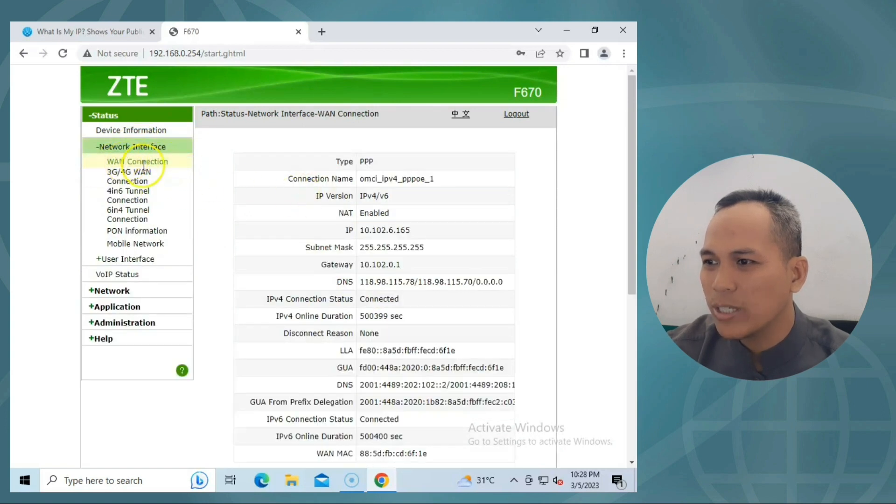
{"action": "left_click", "coordinate": [365, 179]}
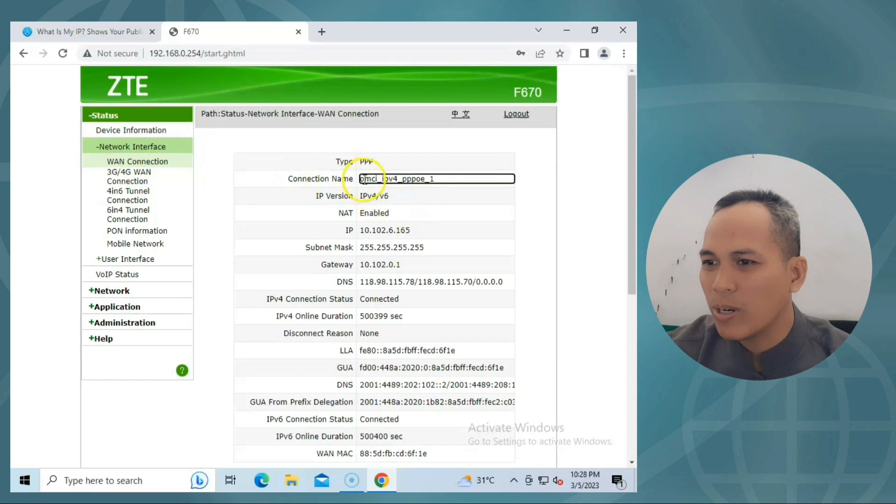
{"action": "left_click_drag", "start_coordinate": [365, 179], "coordinate": [439, 179]}
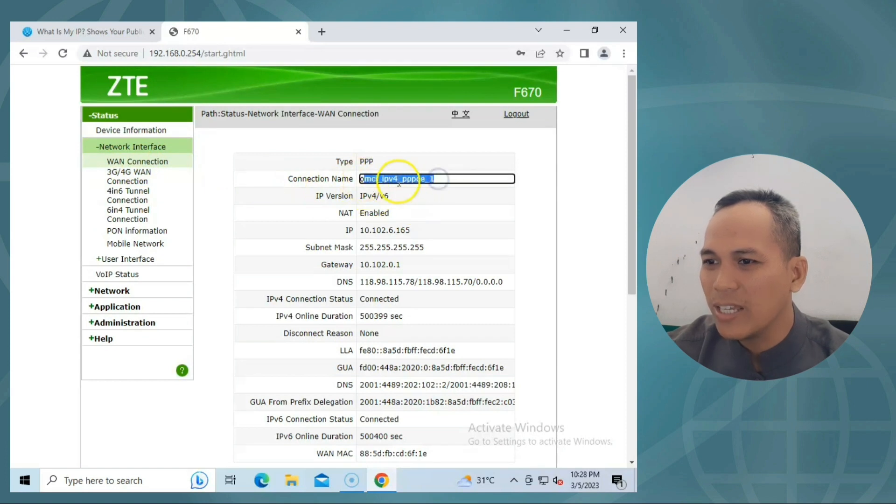
{"action": "left_click", "coordinate": [329, 213]}
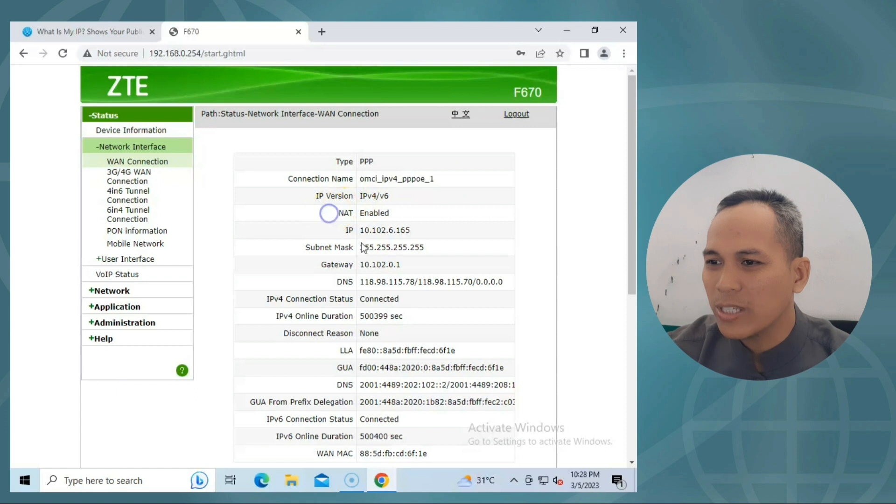
{"action": "left_click_drag", "start_coordinate": [361, 230], "coordinate": [410, 229]}
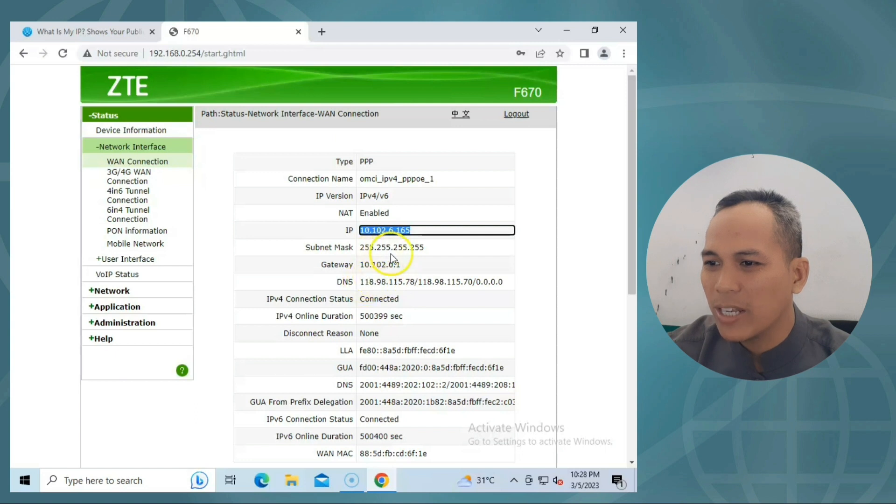
{"action": "left_click", "coordinate": [328, 274]}
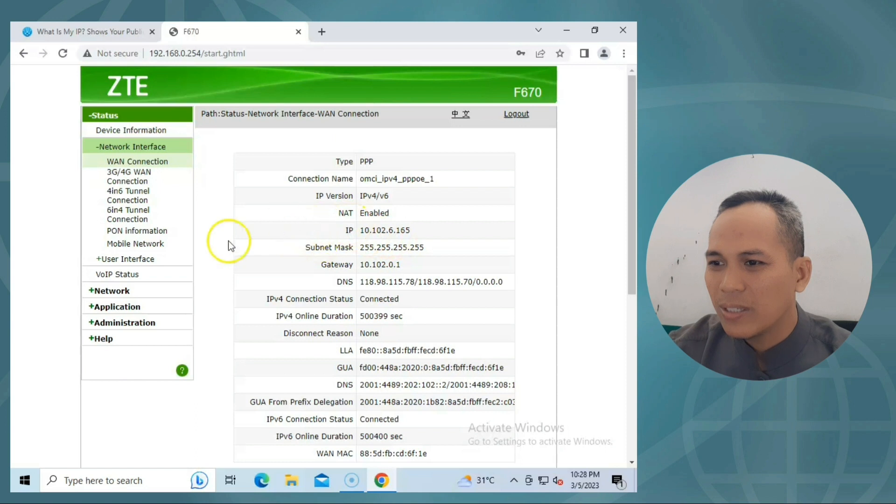
Return to Application > DMZ Host in the ZTE sidebar.
{"action": "left_click", "coordinate": [113, 307]}
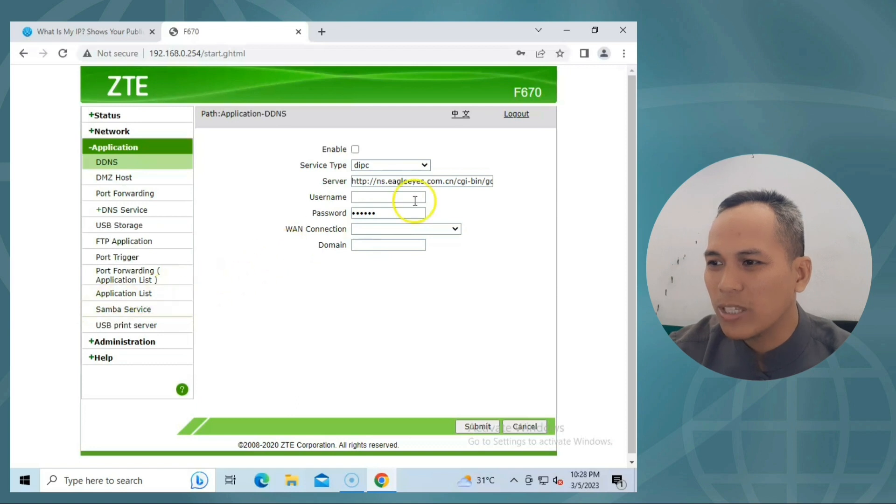
{"action": "left_click", "coordinate": [117, 181]}
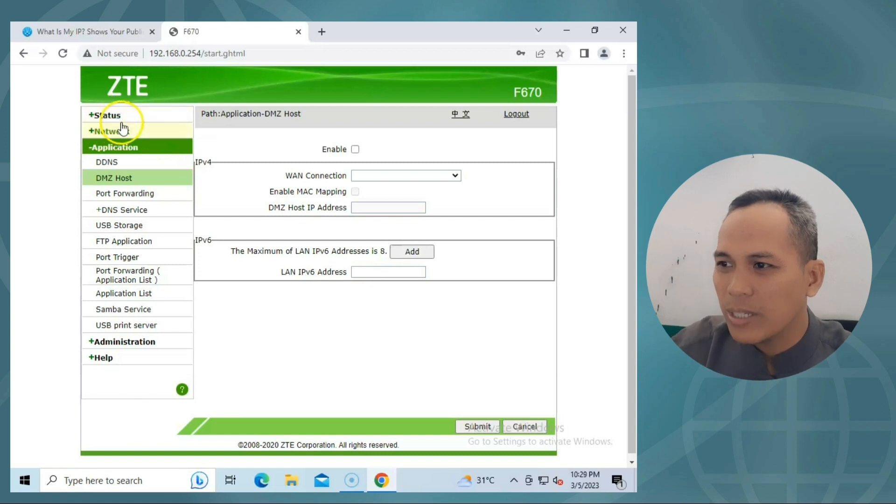
Launch winbox64.exe from the Downloads folder in File Explorer.
{"action": "left_click", "coordinate": [568, 32]}
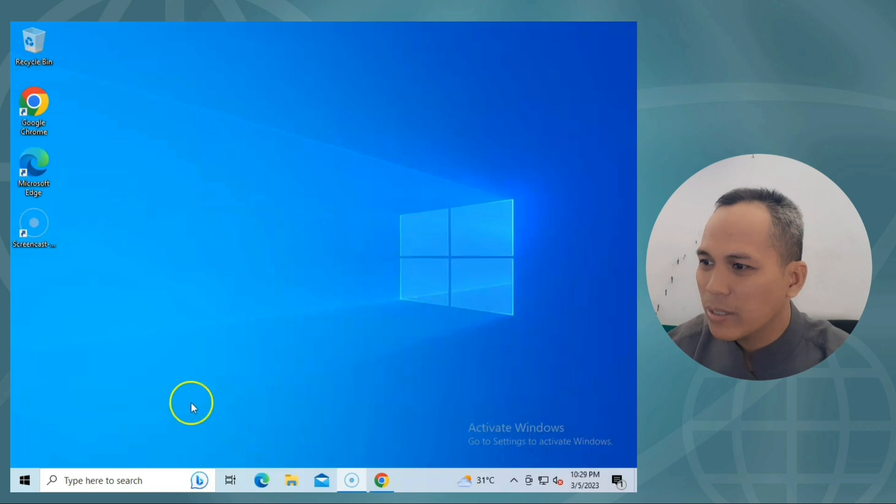
{"action": "left_click", "coordinate": [294, 482]}
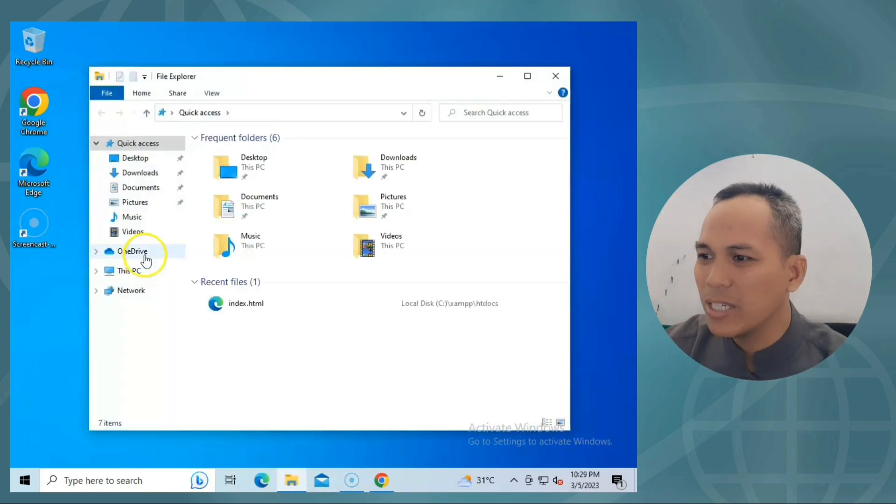
{"action": "left_click", "coordinate": [139, 174]}
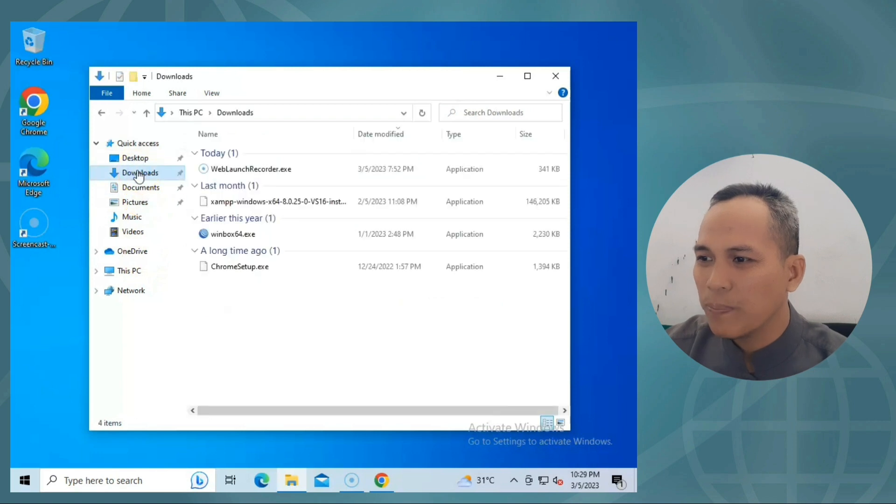
{"action": "double_click", "coordinate": [214, 233]}
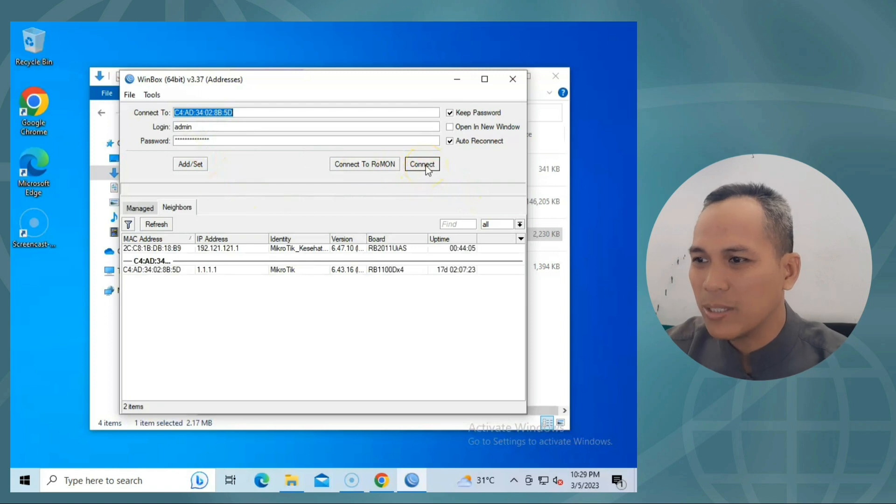
Connect to the MikroTik router and locate ether1_Internet's 192.168.0.2/24 in the Address List.
{"action": "left_click", "coordinate": [426, 167]}
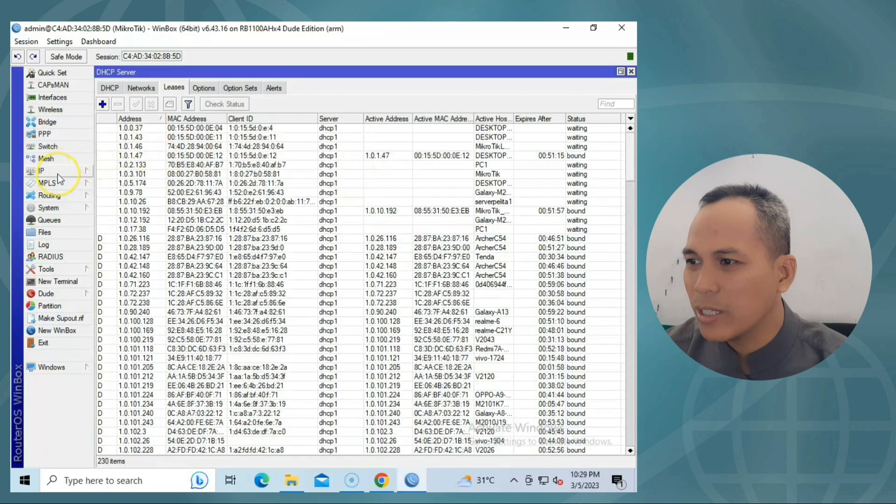
{"action": "left_click", "coordinate": [630, 71]}
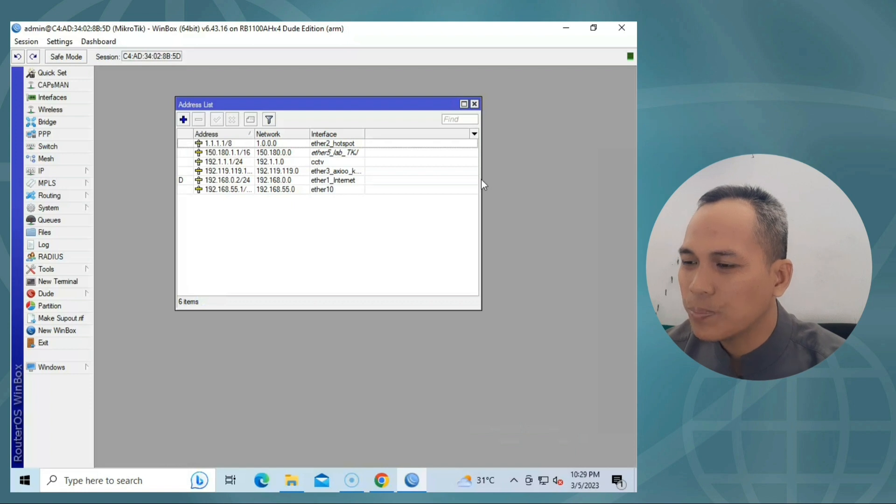
{"action": "left_click", "coordinate": [236, 182]}
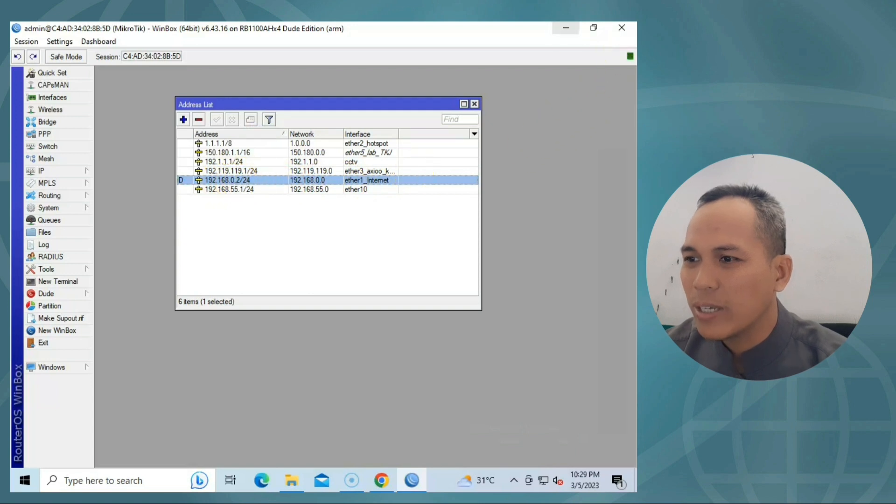
{"action": "left_click", "coordinate": [567, 28]}
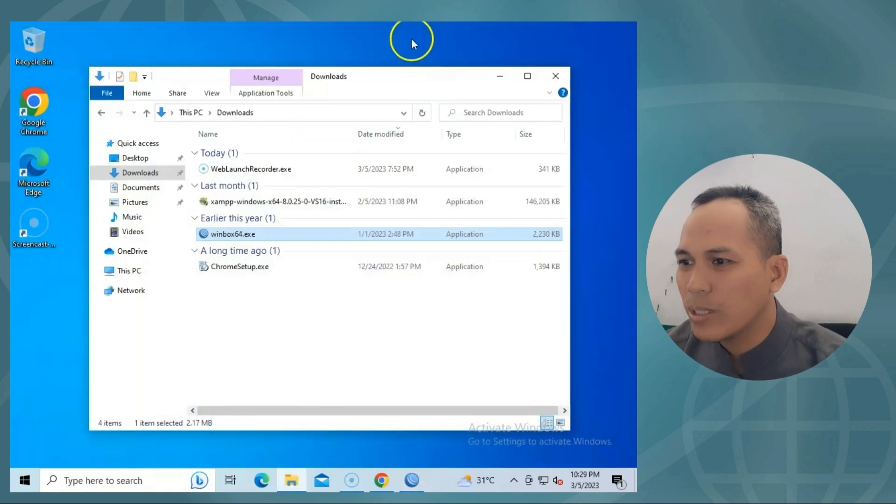
Enable DMZ on WAN omci_ipv4_pppoe_1 with host IP 192.168.0.2 and submit.
{"action": "left_click", "coordinate": [556, 75]}
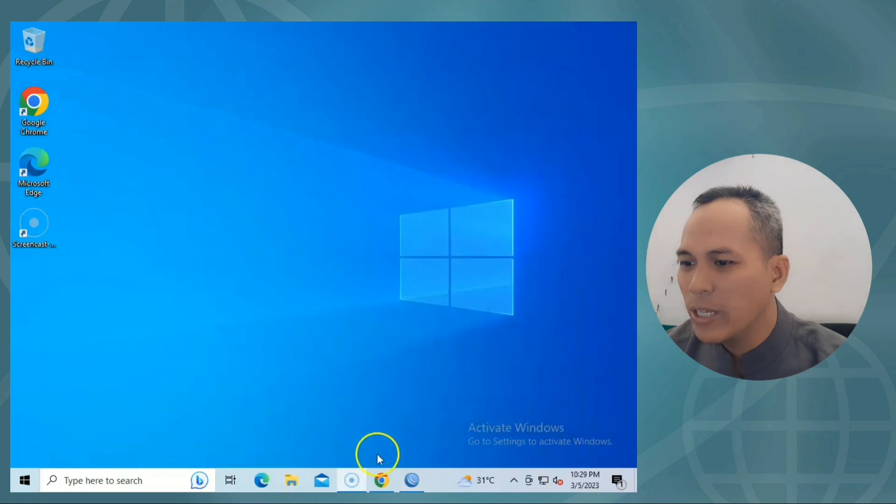
{"action": "left_click", "coordinate": [382, 479]}
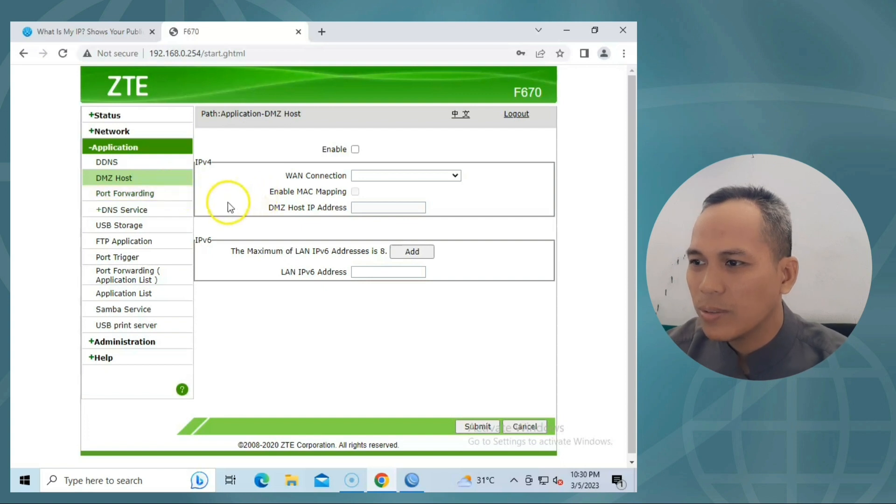
{"action": "left_click", "coordinate": [355, 149]}
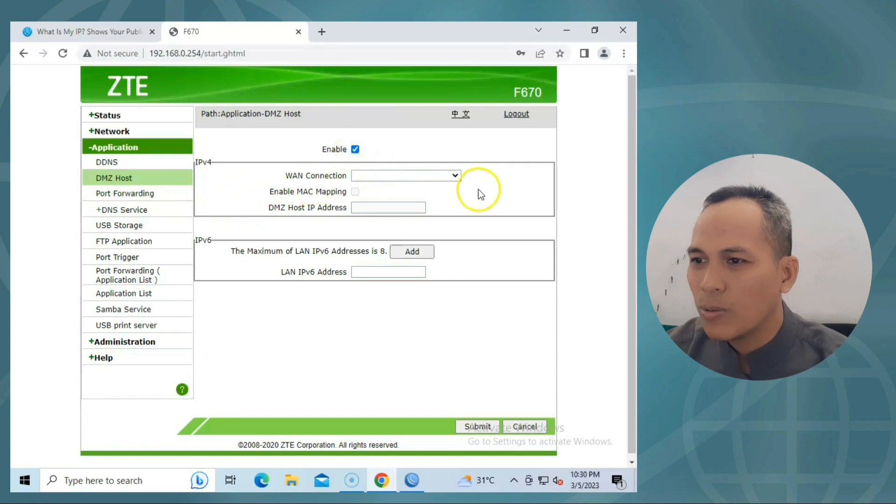
{"action": "left_click", "coordinate": [455, 177]}
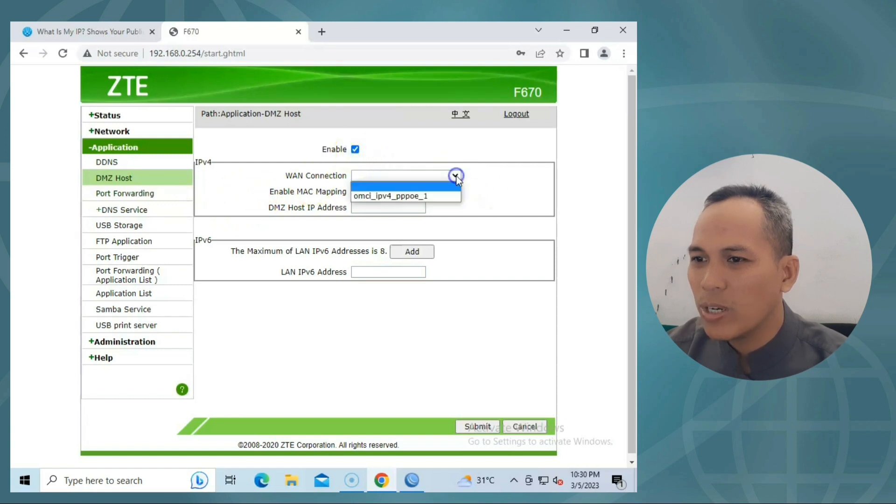
{"action": "left_click", "coordinate": [394, 195]}
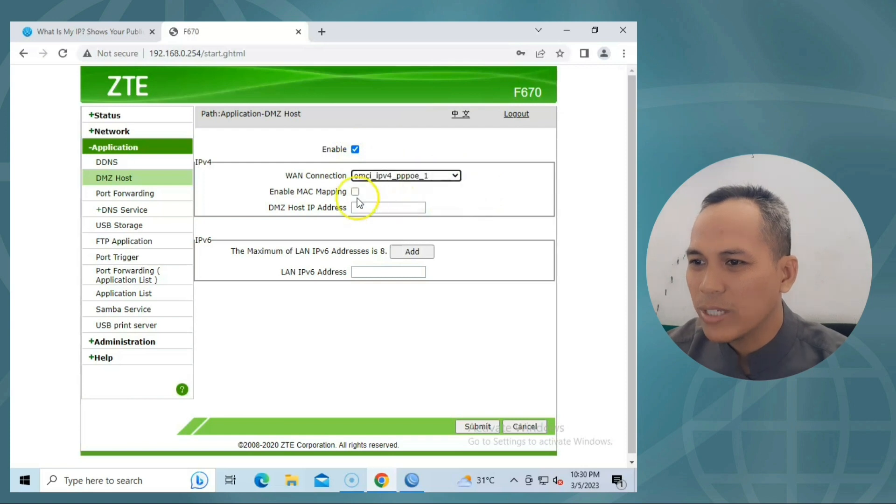
{"action": "left_click", "coordinate": [407, 207]}
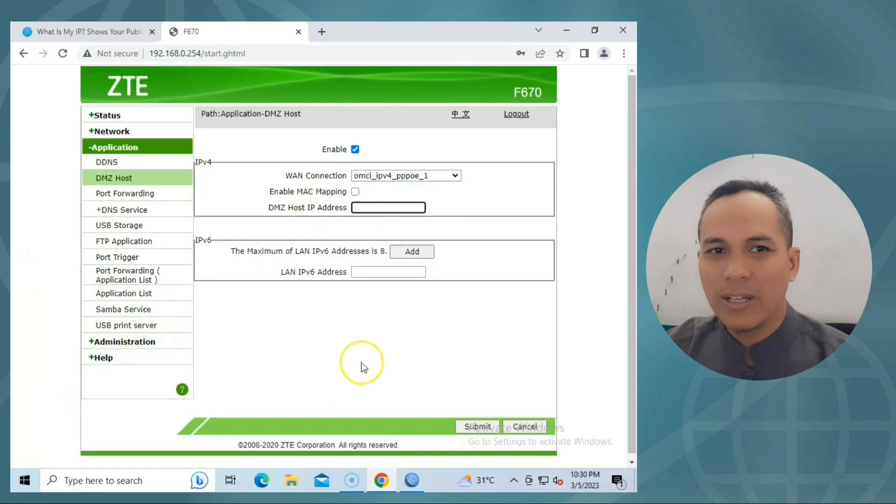
{"action": "type", "text": "192.168"}
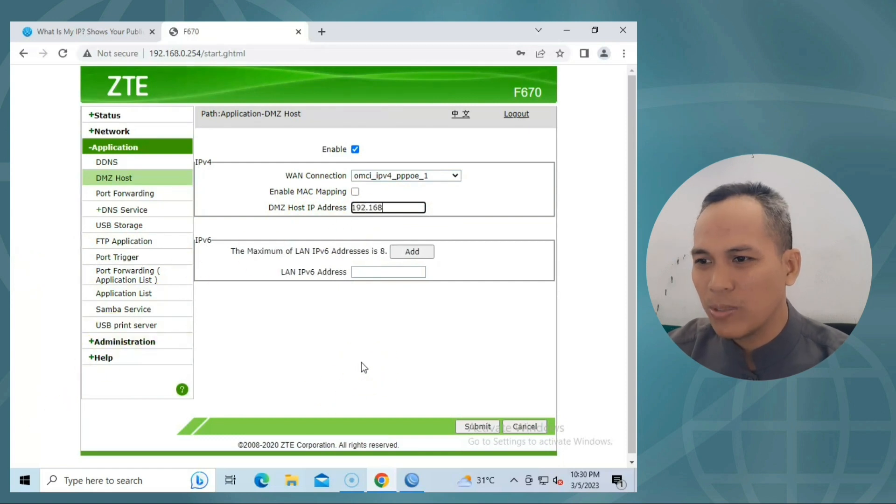
{"action": "type", "text": ".0.2"}
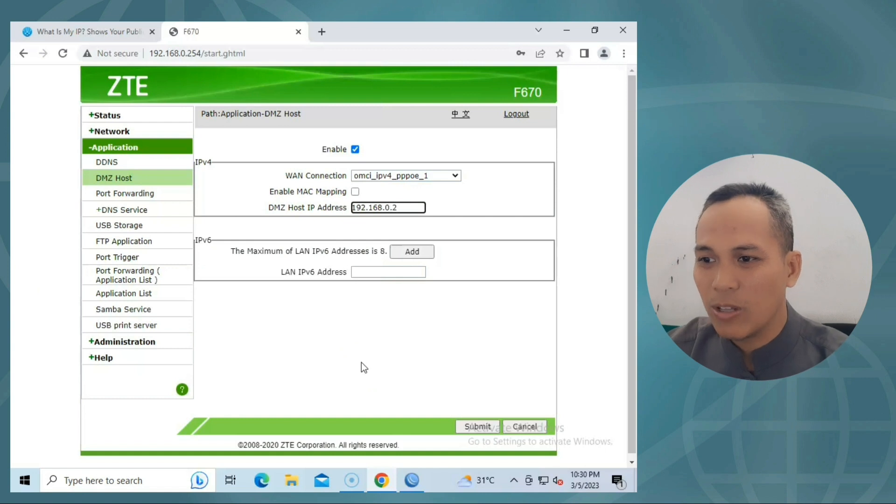
{"action": "left_click", "coordinate": [411, 481]}
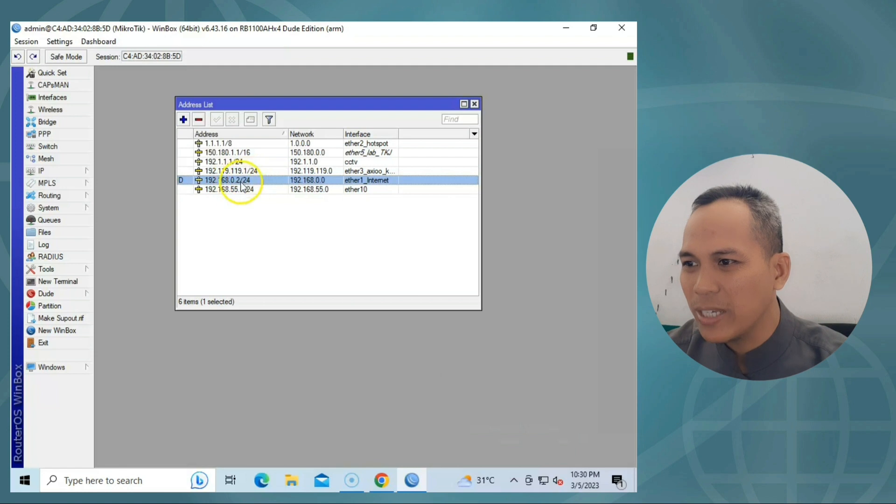
{"action": "left_click", "coordinate": [564, 28]}
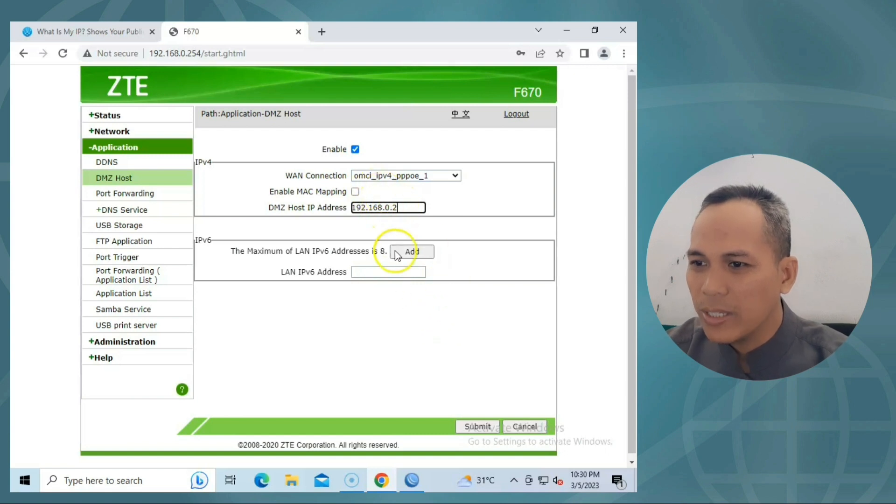
{"action": "left_click", "coordinate": [468, 425]}
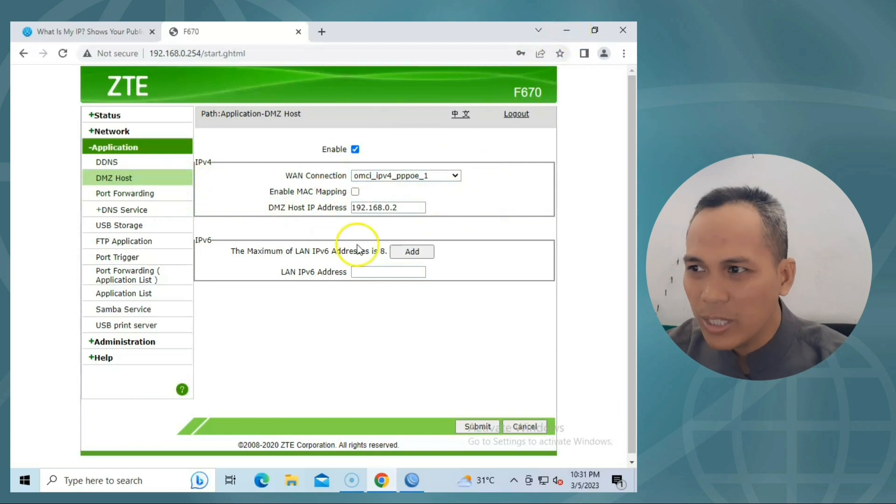
Copy the DMZ host address 192.168.0.2 and switch back to WinBox.
{"action": "mouse_move", "coordinate": [412, 480]}
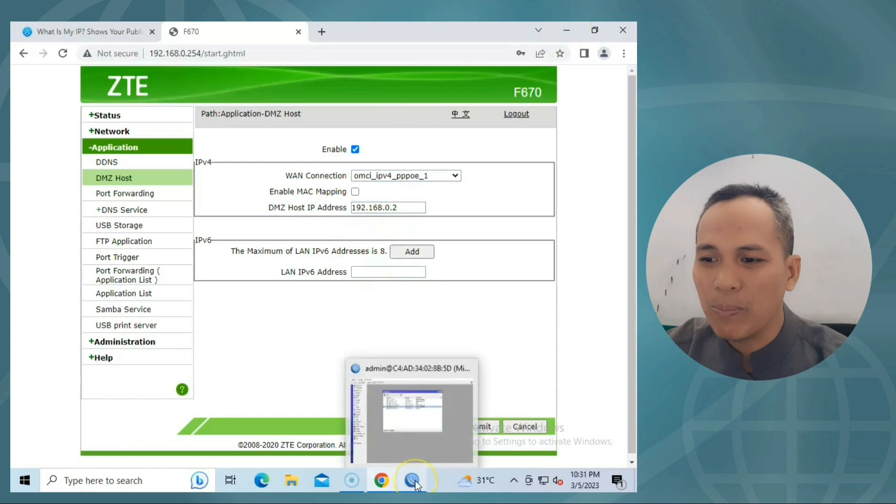
{"action": "left_click_drag", "start_coordinate": [407, 207], "coordinate": [352, 207]}
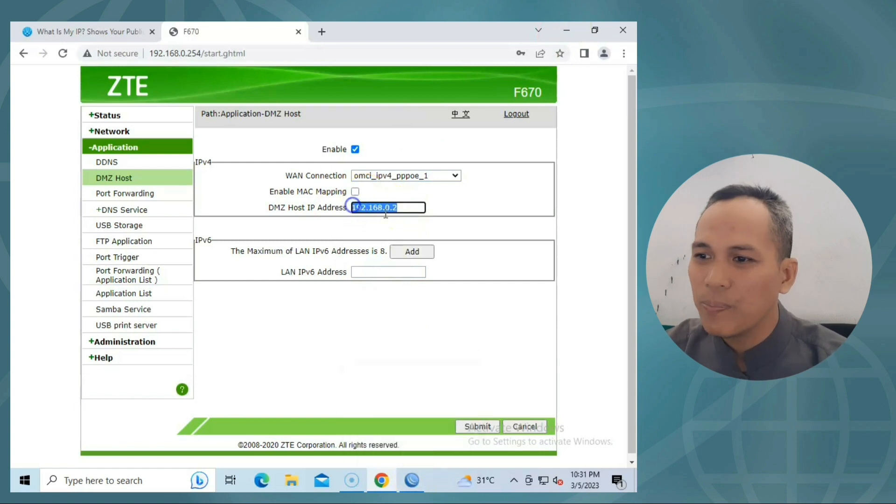
{"action": "right_click", "coordinate": [381, 208]}
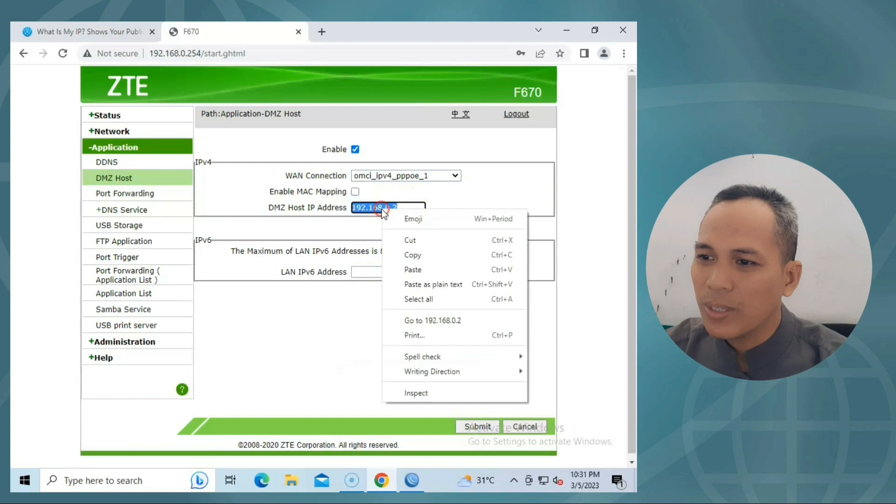
{"action": "left_click", "coordinate": [410, 254]}
{"action": "left_click", "coordinate": [345, 222]}
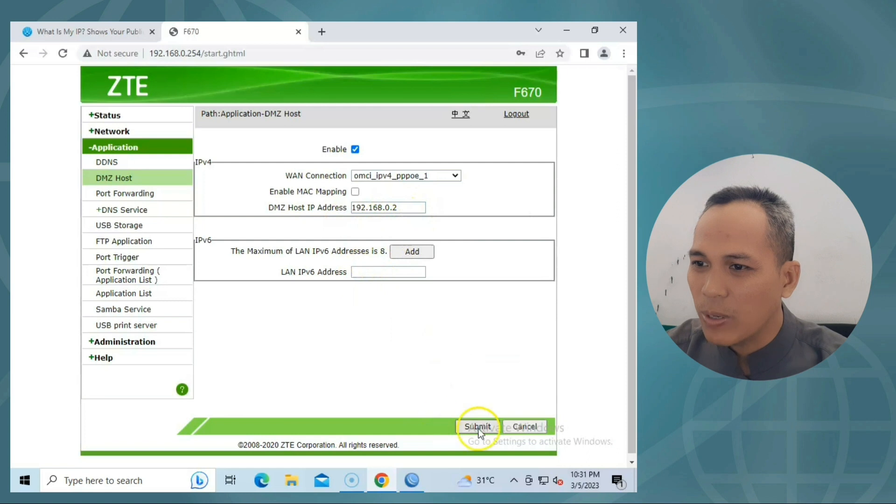
{"action": "left_click", "coordinate": [412, 480]}
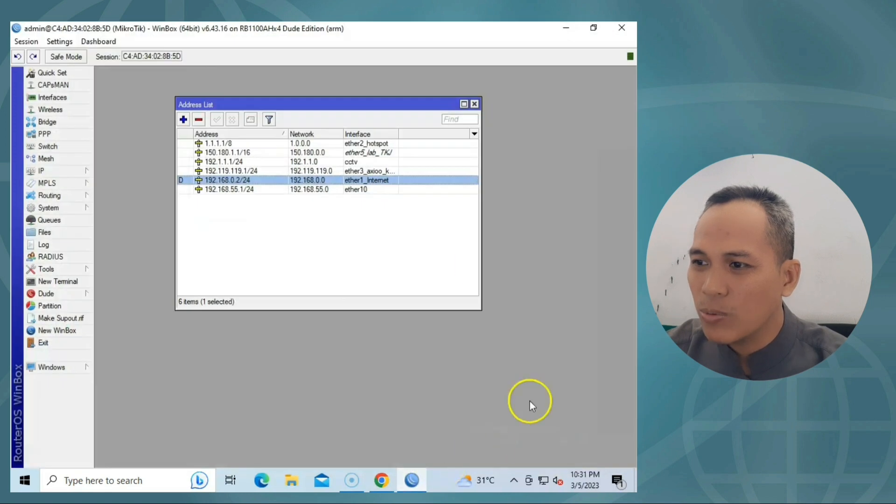
Show the IP > Firewall NAT rules, maximize the window and widen the Src. Address column.
{"action": "left_click", "coordinate": [475, 105]}
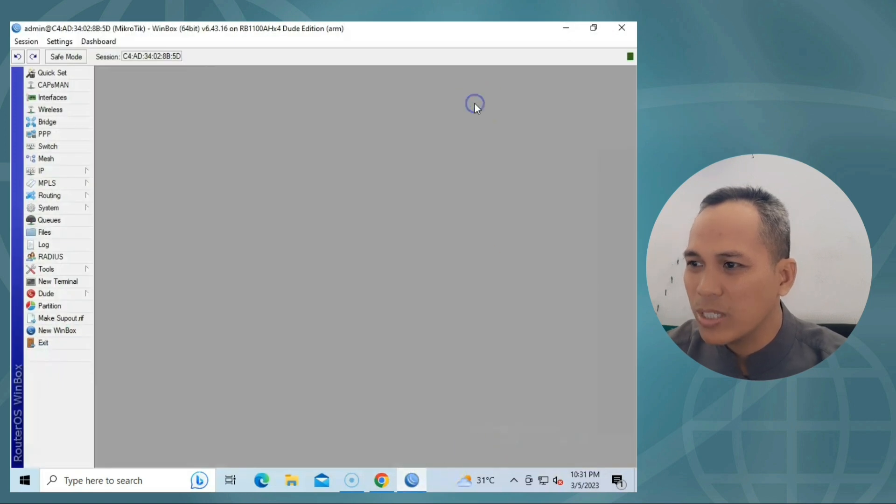
{"action": "left_click", "coordinate": [74, 174]}
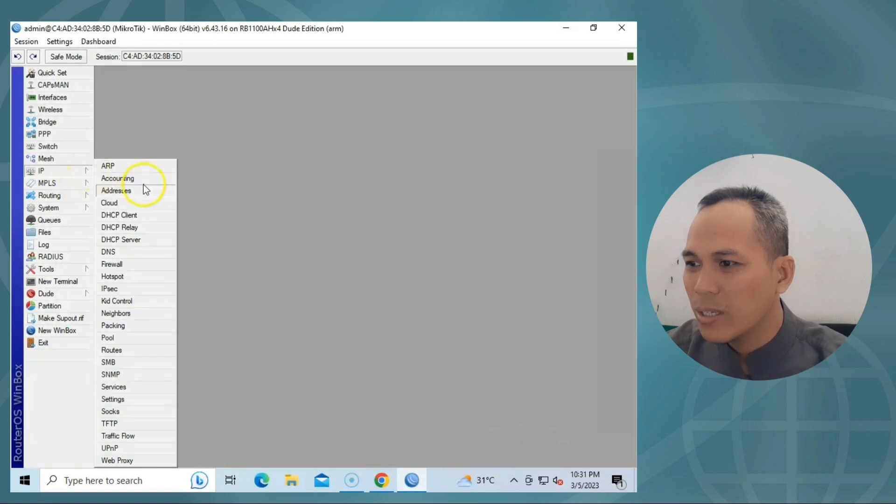
{"action": "left_click", "coordinate": [134, 264]}
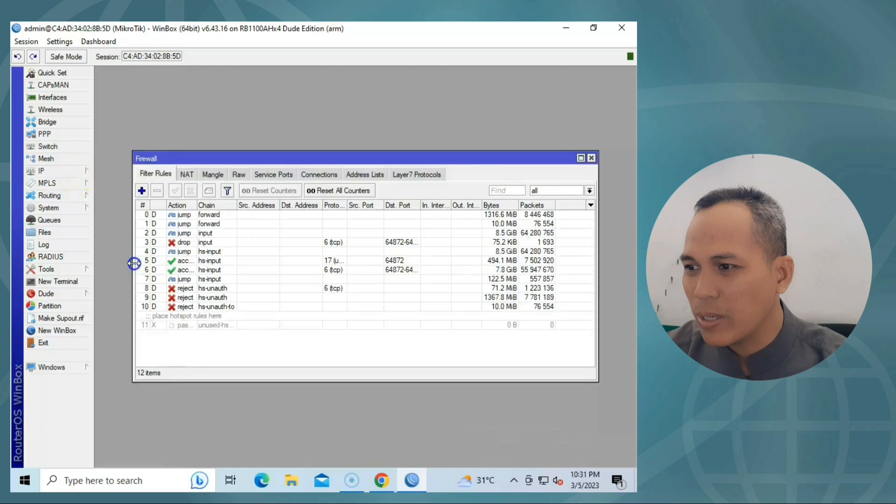
{"action": "left_click", "coordinate": [188, 175]}
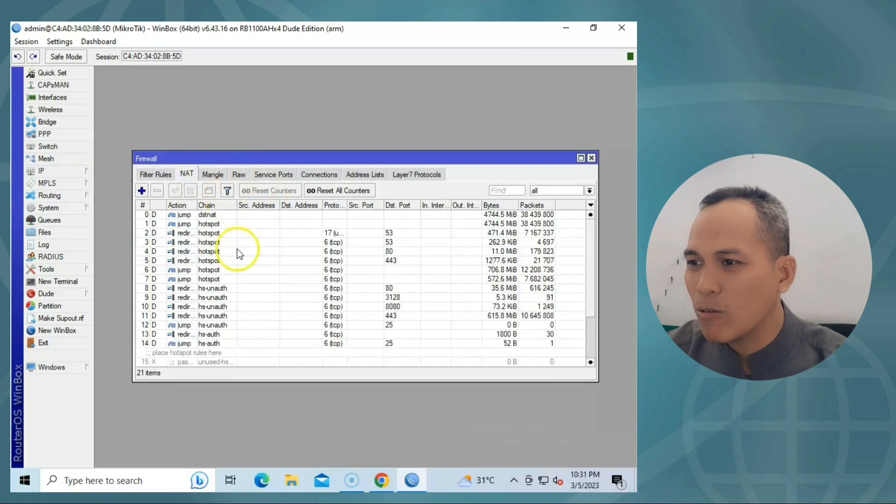
{"action": "left_click_drag", "start_coordinate": [348, 158], "coordinate": [354, 128]}
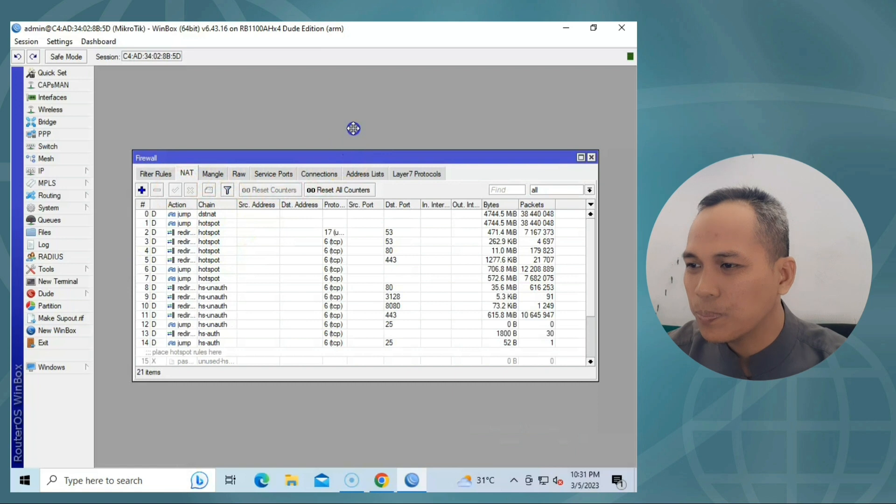
{"action": "left_click", "coordinate": [386, 159]}
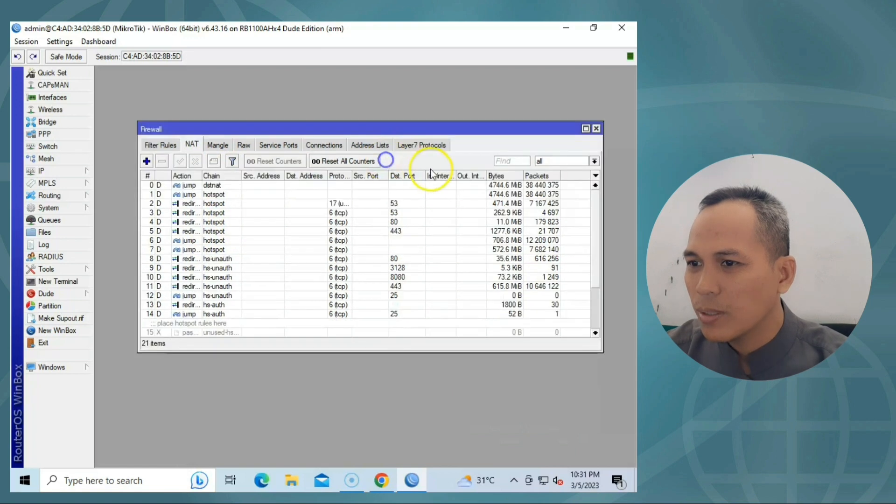
{"action": "left_click", "coordinate": [586, 128]}
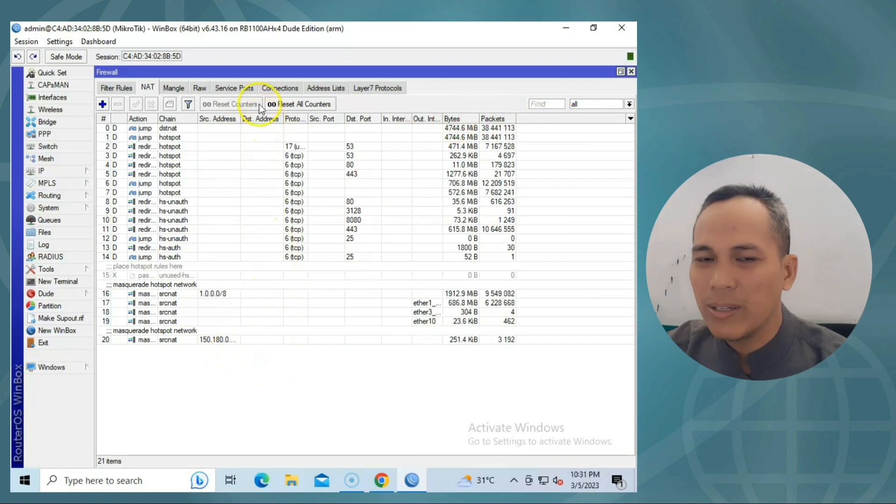
{"action": "left_click_drag", "start_coordinate": [239, 119], "coordinate": [296, 119]}
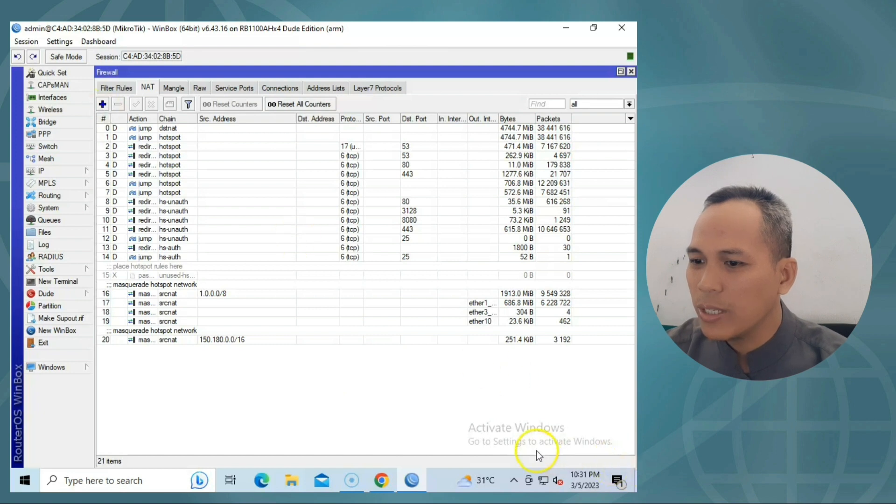
Create a new NAT rule in chain dstnat with protocol 6 (tcp) and Dst. Port 80.
{"action": "left_click", "coordinate": [102, 105]}
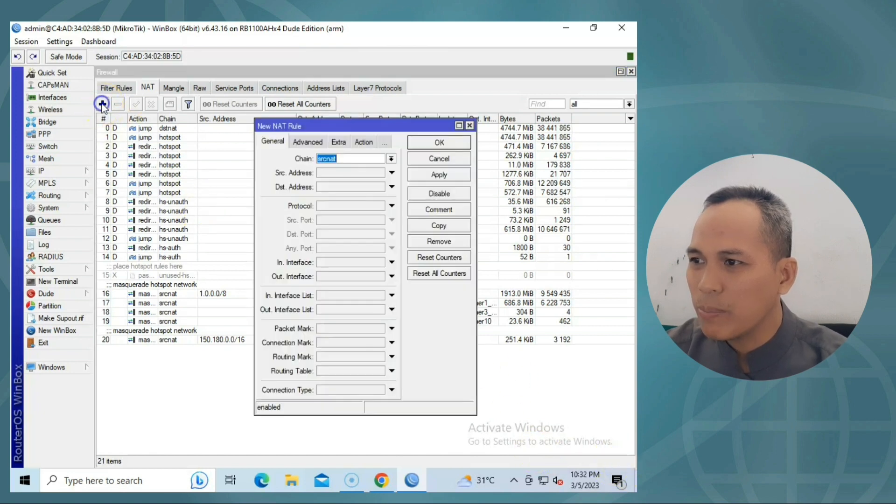
{"action": "left_click", "coordinate": [392, 161]}
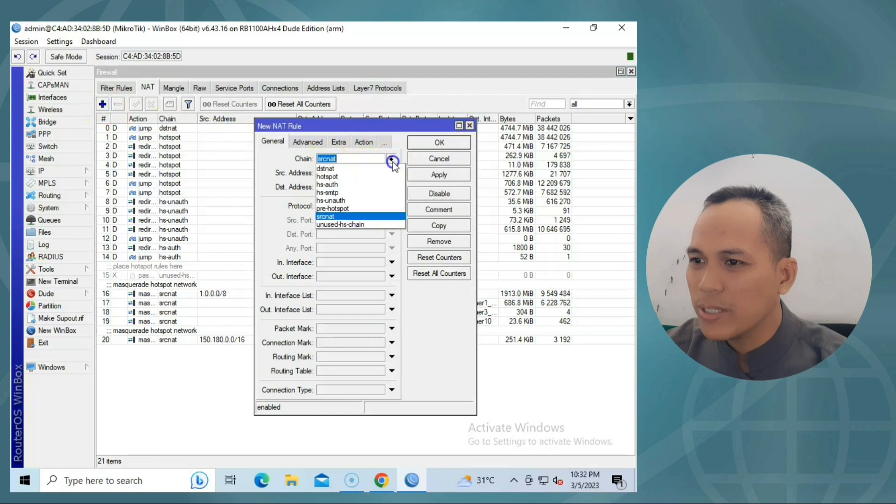
{"action": "left_click", "coordinate": [335, 168]}
{"action": "left_click", "coordinate": [332, 204]}
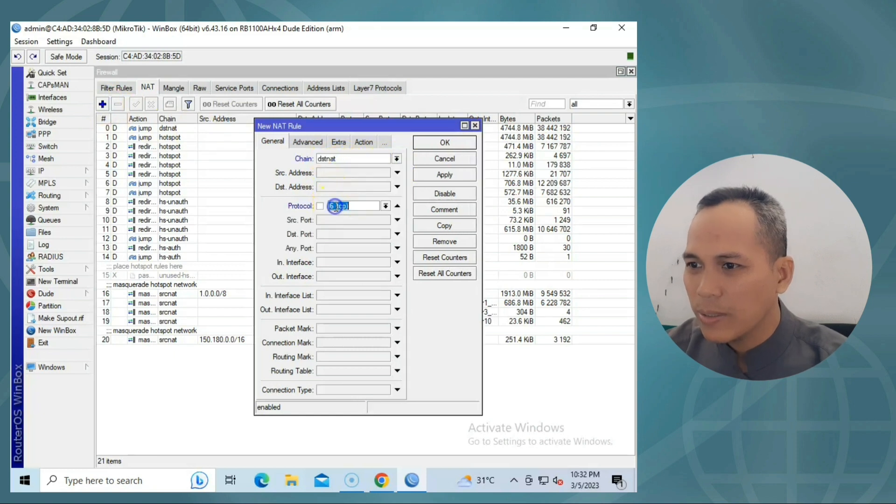
{"action": "left_click", "coordinate": [346, 234]}
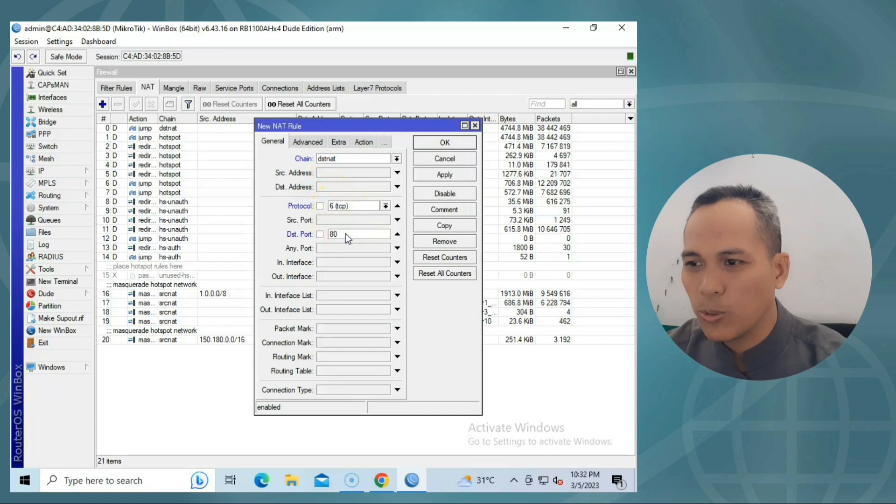
{"action": "left_click", "coordinate": [353, 248]}
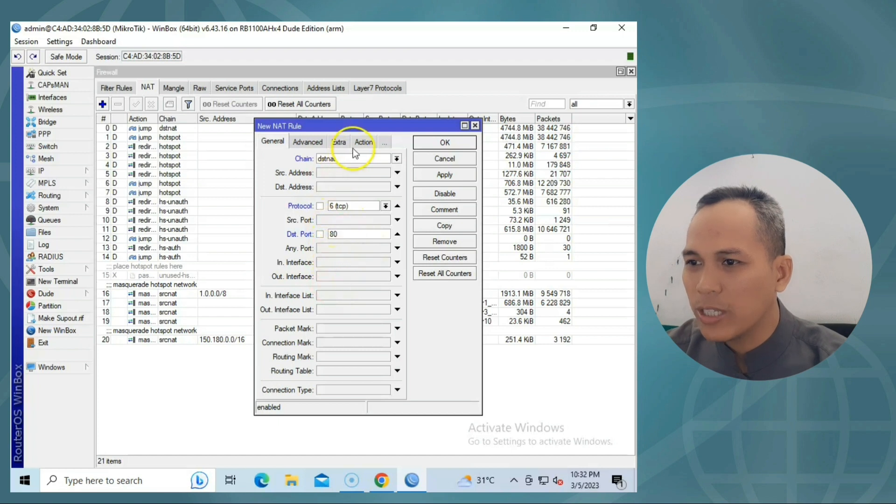
{"action": "left_click", "coordinate": [365, 142]}
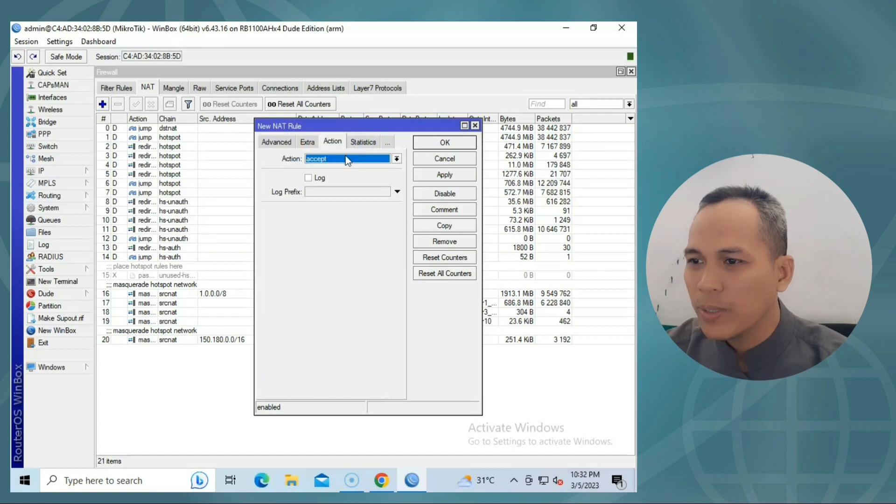
{"action": "left_click", "coordinate": [290, 142]}
{"action": "left_click", "coordinate": [274, 143]}
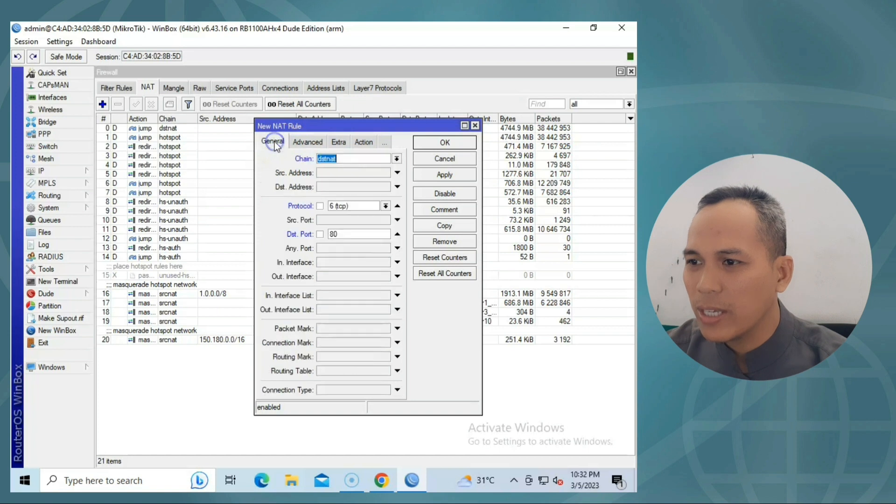
Set the rule's Dst. Address to 192.168.0.2, matching the ZTE DMZ host.
{"action": "left_click", "coordinate": [397, 187]}
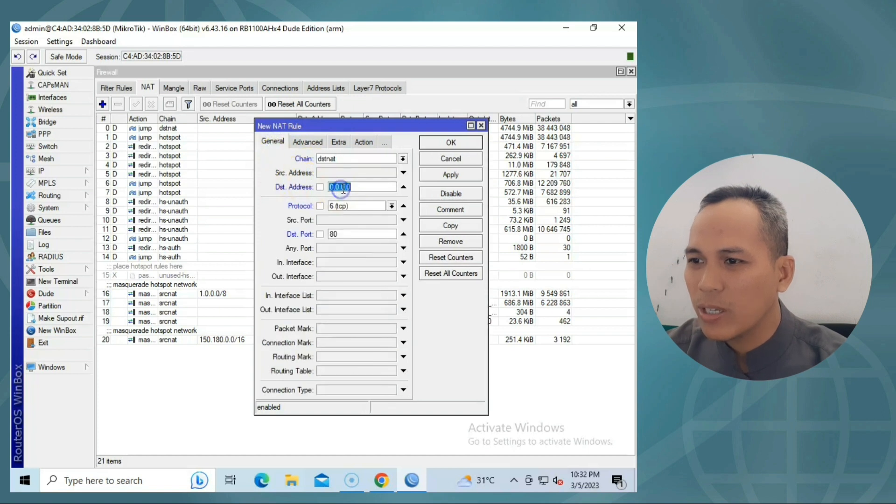
{"action": "left_click", "coordinate": [370, 189]}
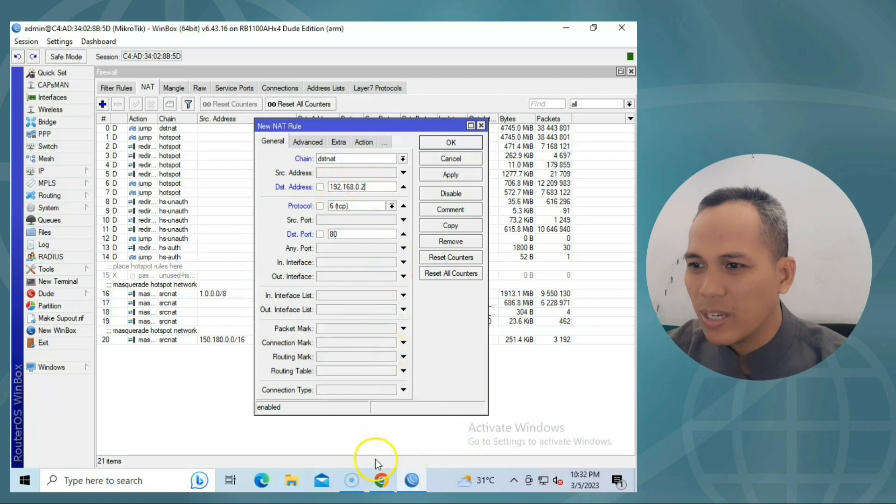
{"action": "left_click", "coordinate": [381, 480]}
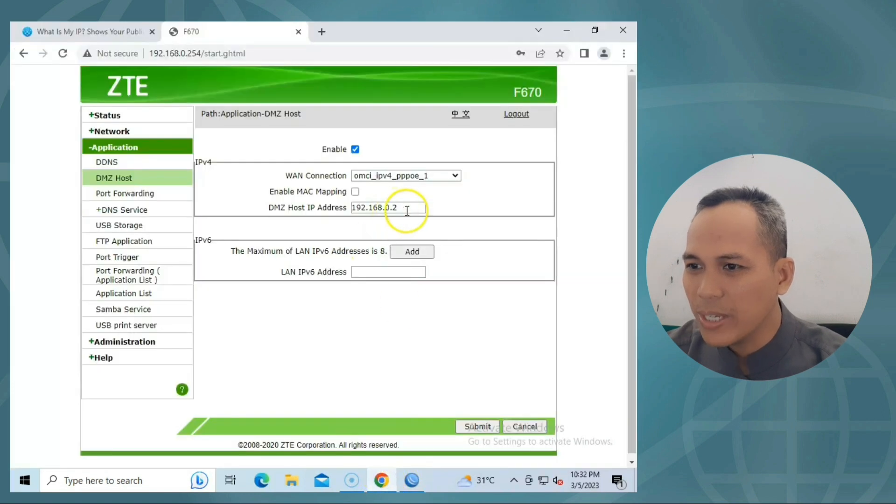
{"action": "left_click", "coordinate": [411, 482]}
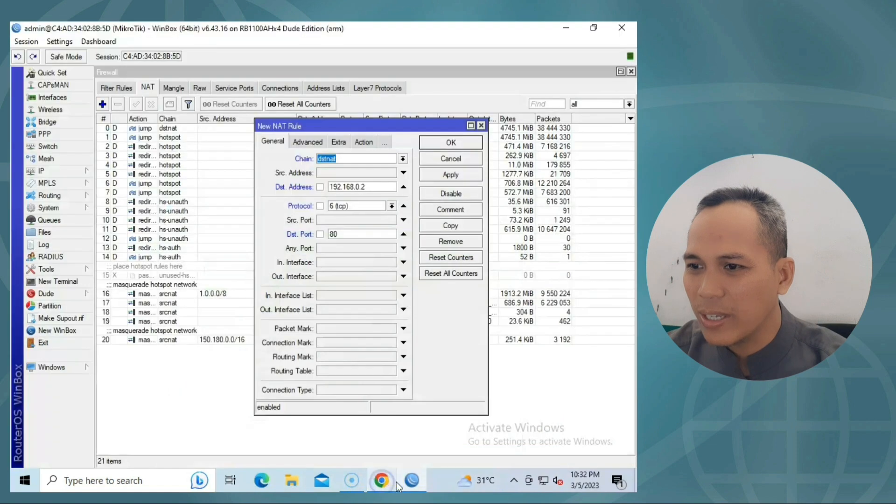
Check IP > Addresses for the 192.168.0.2/24 address on ether1_Internet.
{"action": "left_click", "coordinate": [67, 170]}
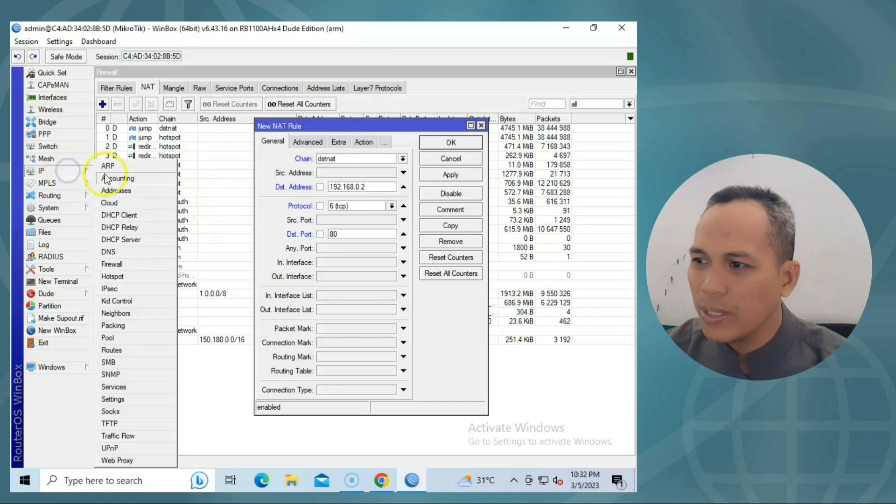
{"action": "left_click", "coordinate": [126, 190]}
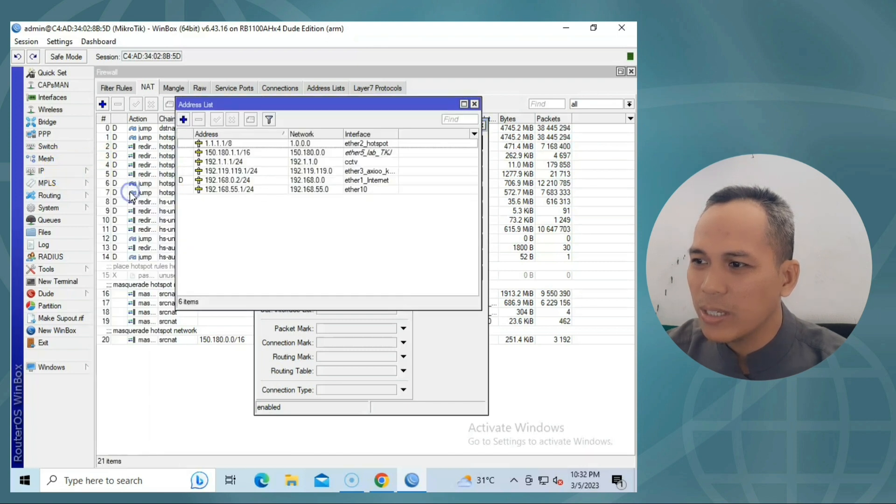
{"action": "left_click", "coordinate": [228, 180]}
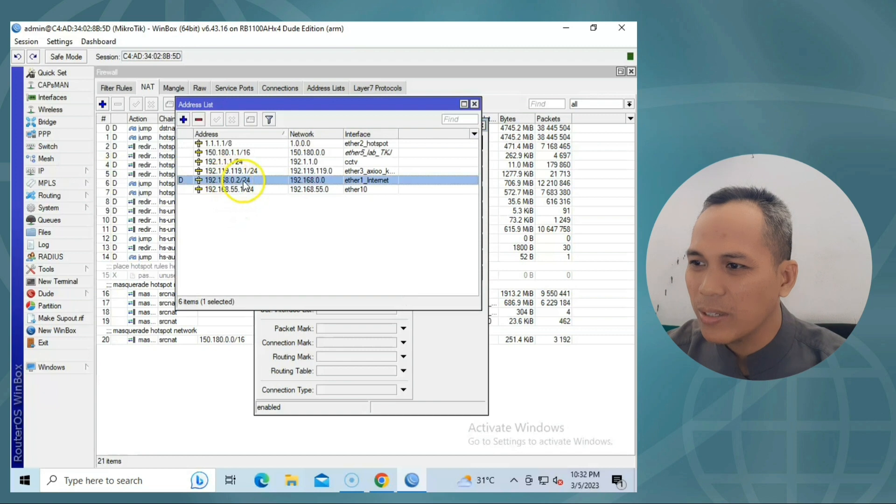
{"action": "left_click", "coordinate": [474, 104]}
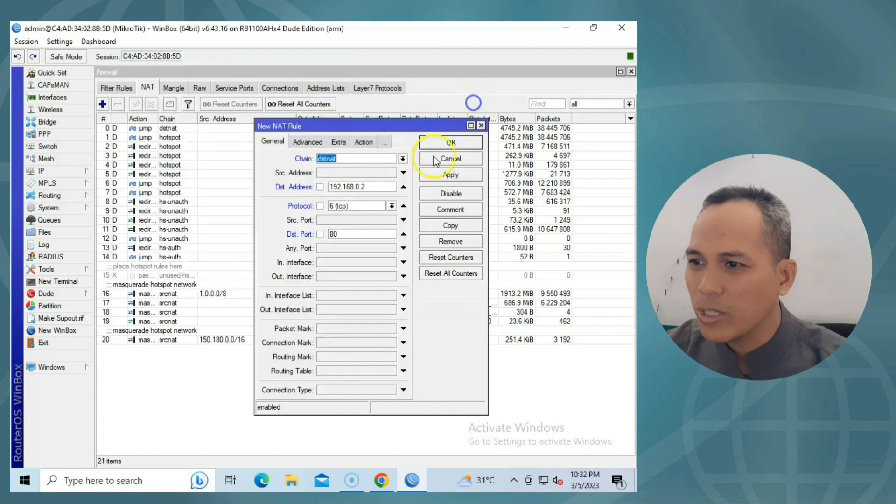
Set the new NAT rule's action to dst-nat.
{"action": "left_click", "coordinate": [369, 186]}
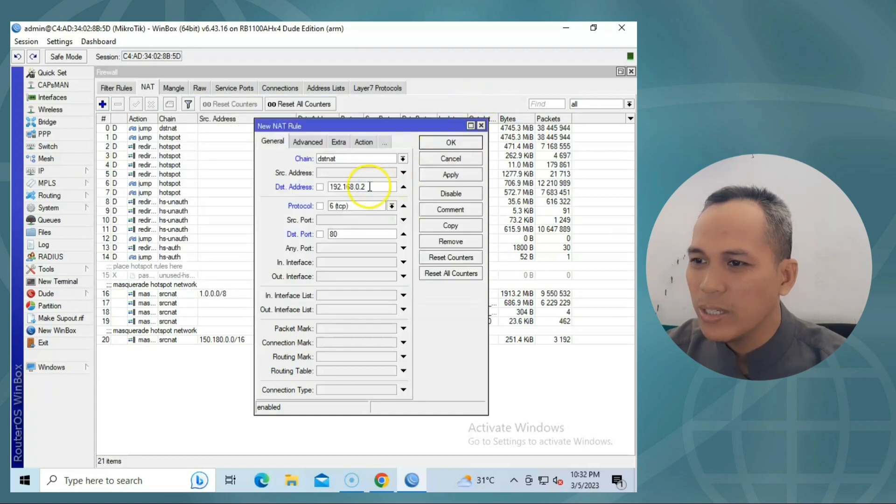
{"action": "left_click", "coordinate": [367, 141]}
{"action": "left_click", "coordinate": [343, 157]}
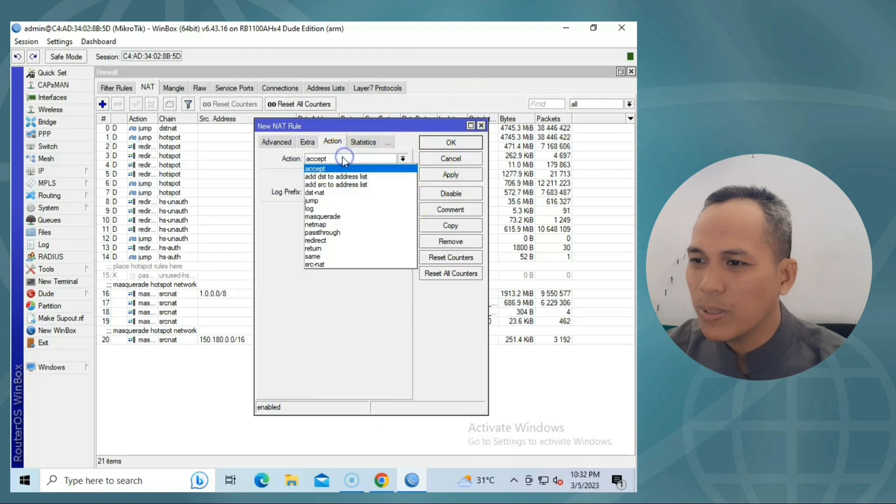
{"action": "left_click", "coordinate": [327, 193]}
{"action": "left_click", "coordinate": [321, 210]}
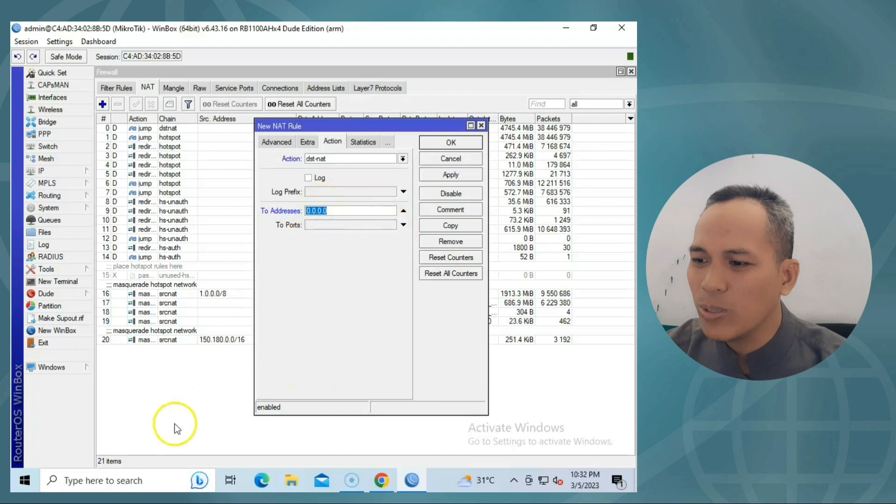
Open Command Prompt and run ipconfig to list this PC's addresses.
{"action": "left_click", "coordinate": [23, 479]}
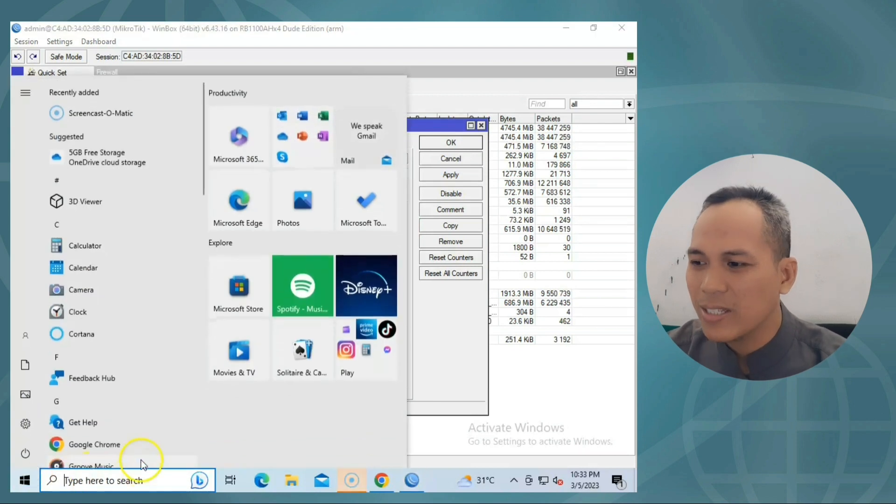
{"action": "type", "text": "cmd"}
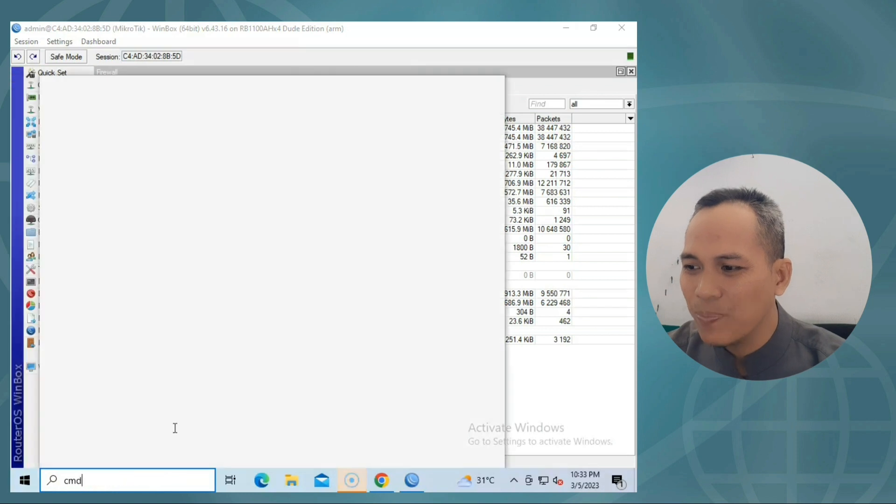
{"action": "key", "text": "Escape"}
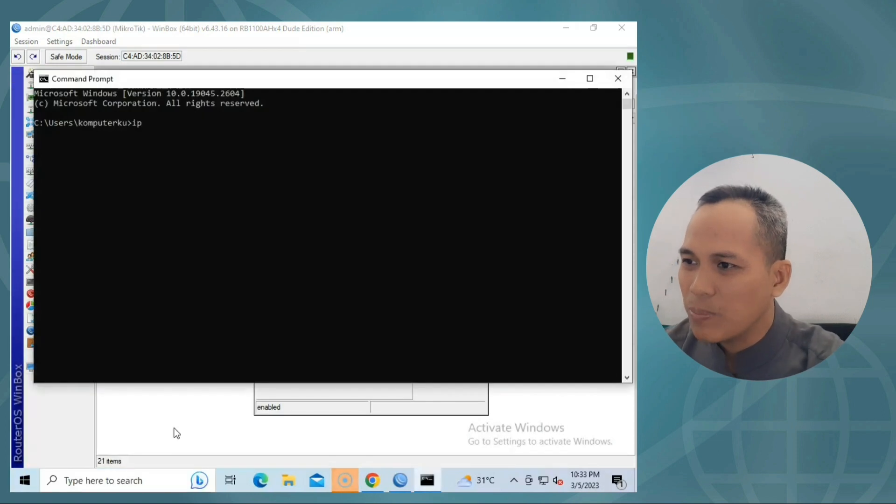
{"action": "type", "text": "config"}
{"action": "key", "text": "Return"}
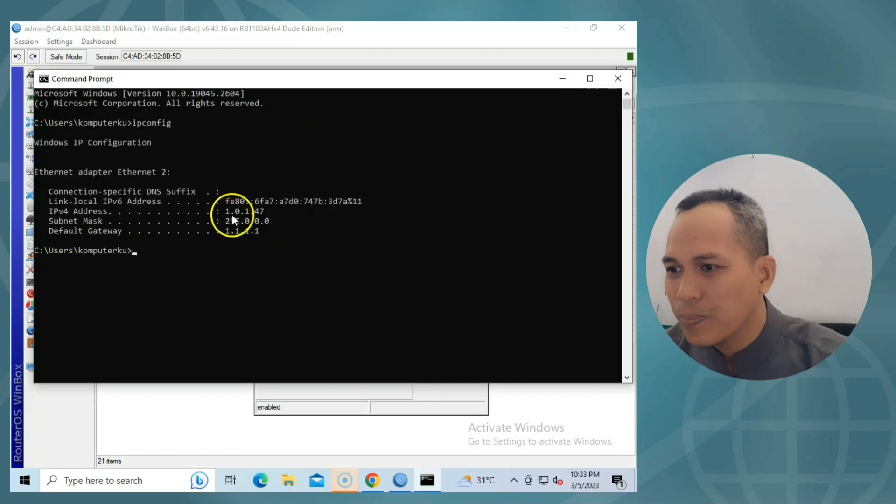
Copy the IPv4 address 1.0.1.47 and close Command Prompt.
{"action": "left_click_drag", "start_coordinate": [226, 212], "coordinate": [261, 212]}
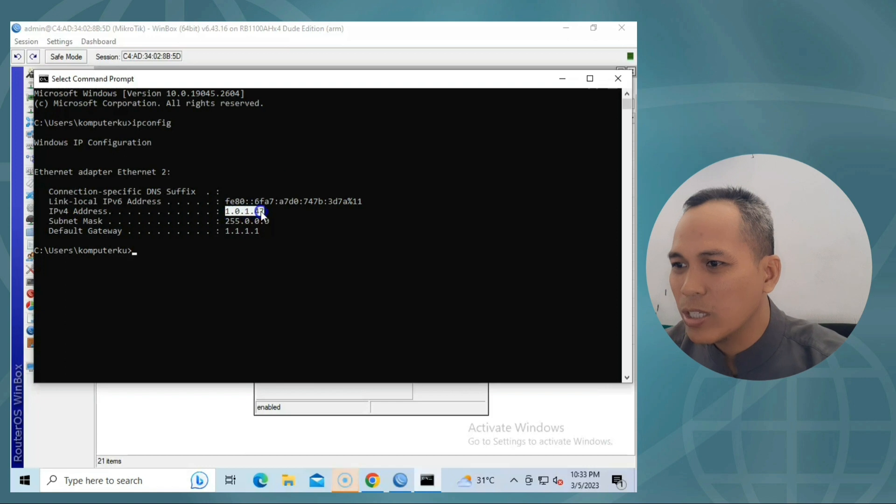
{"action": "right_click", "coordinate": [254, 210]}
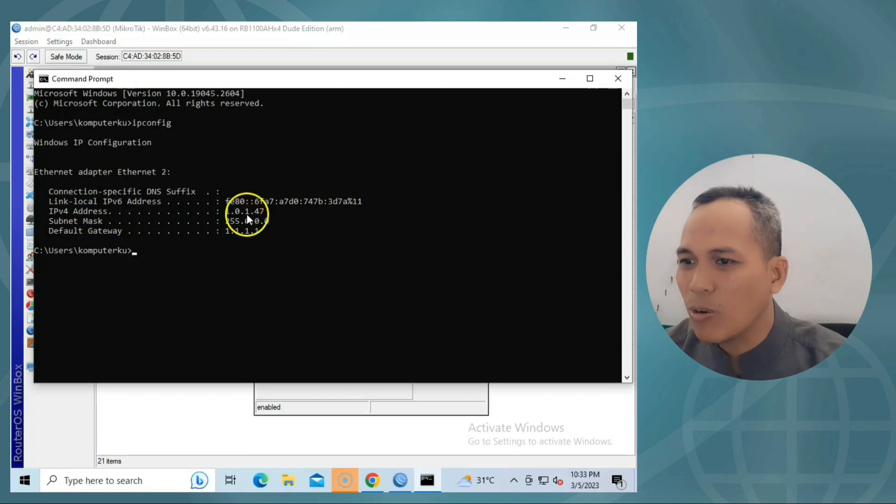
{"action": "left_click", "coordinate": [623, 82]}
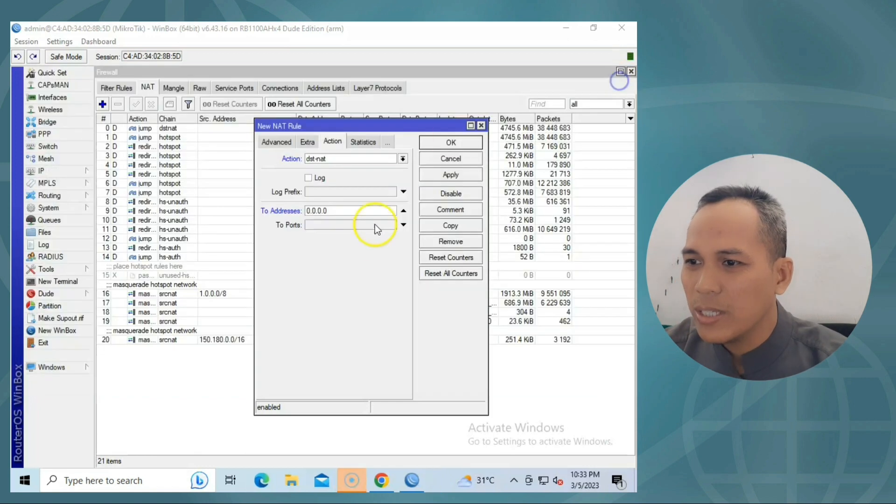
Set To Addresses to 1.0.1.47 and To Ports to 80, then apply and save the rule.
{"action": "left_click", "coordinate": [354, 212]}
{"action": "left_click_drag", "start_coordinate": [380, 212], "coordinate": [305, 210]}
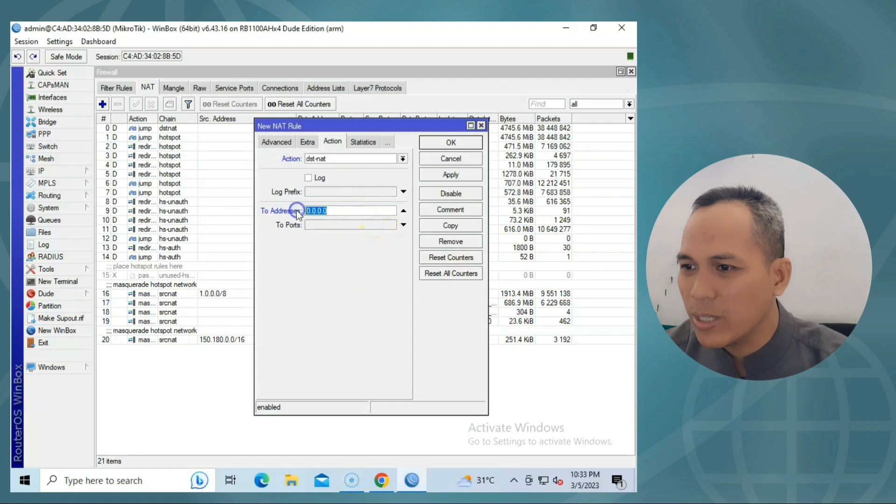
{"action": "type", "text": "1.0.1.47"}
{"action": "left_click", "coordinate": [355, 225]}
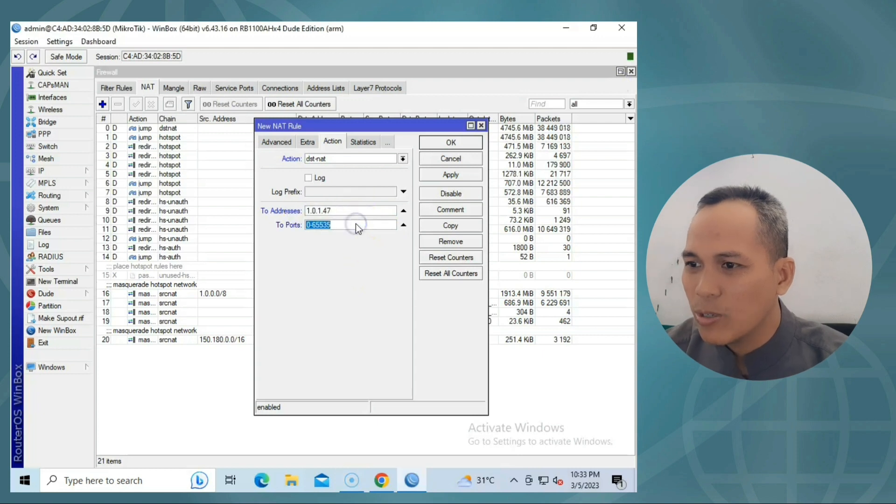
{"action": "type", "text": "80"}
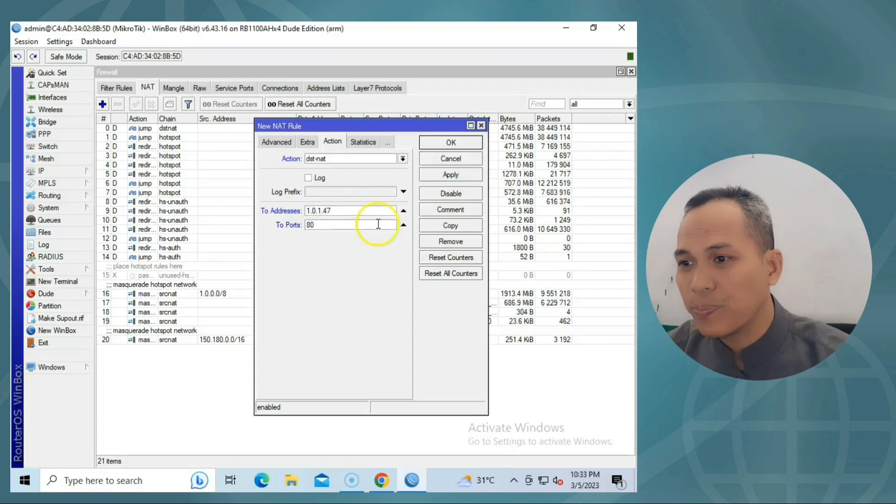
{"action": "left_click", "coordinate": [457, 175]}
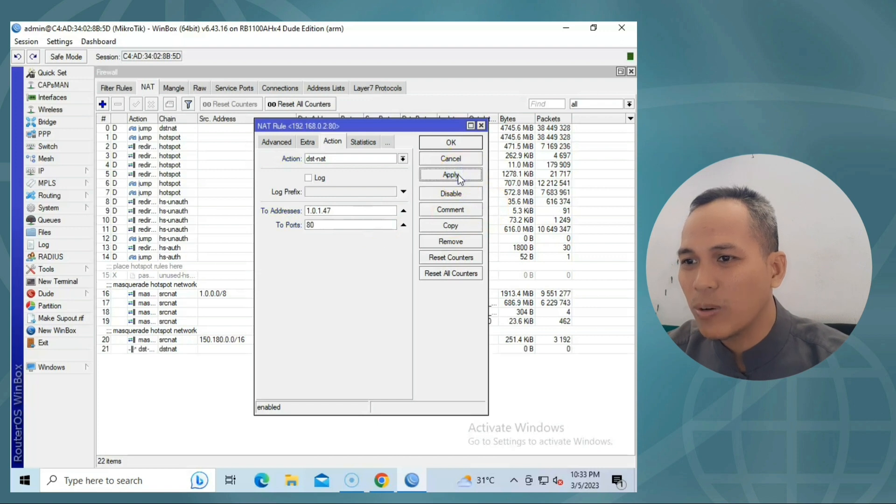
{"action": "left_click", "coordinate": [449, 144]}
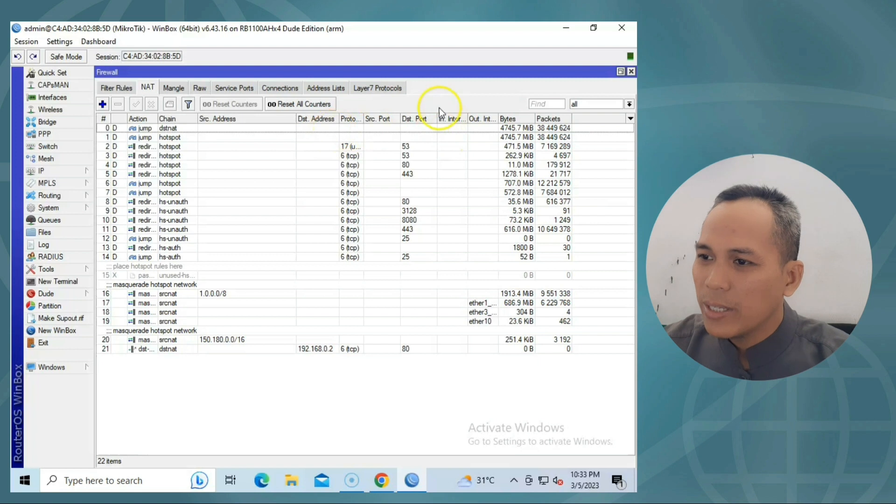
Change the www service port in IP > Services from 80 to 8090.
{"action": "left_click", "coordinate": [67, 170]}
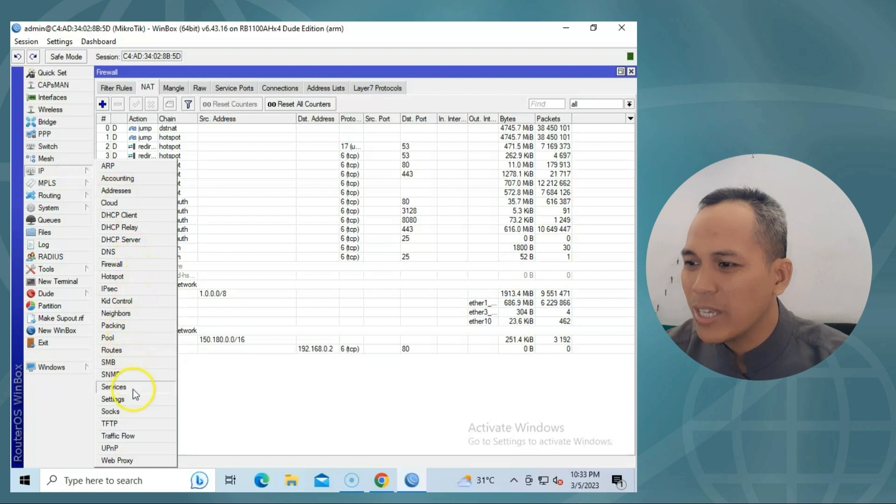
{"action": "left_click", "coordinate": [115, 387]}
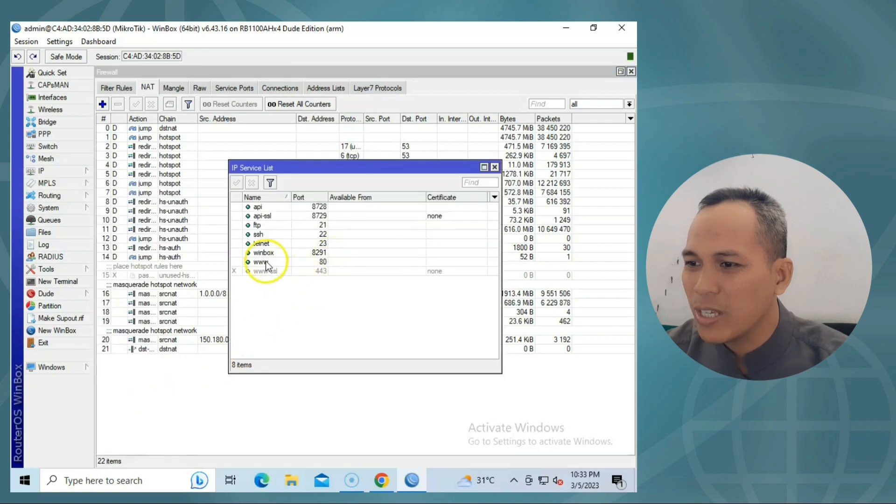
{"action": "left_click", "coordinate": [280, 260]}
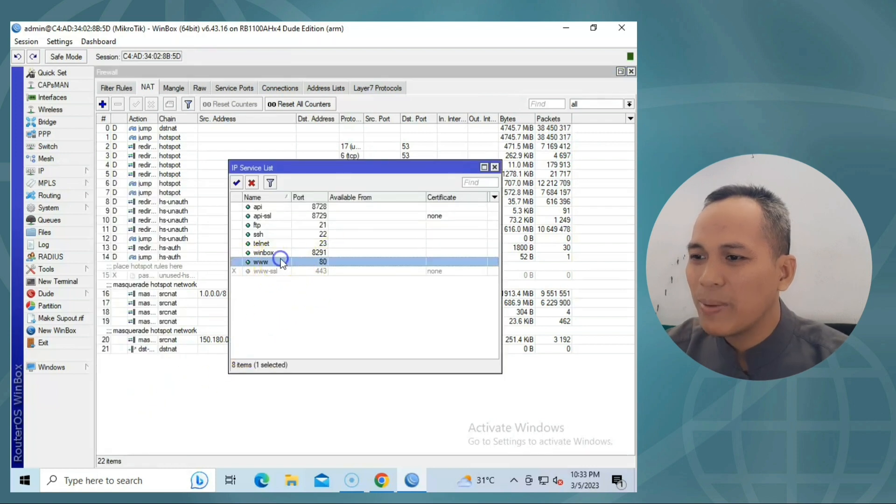
{"action": "double_click", "coordinate": [311, 262]}
{"action": "left_click", "coordinate": [368, 255]}
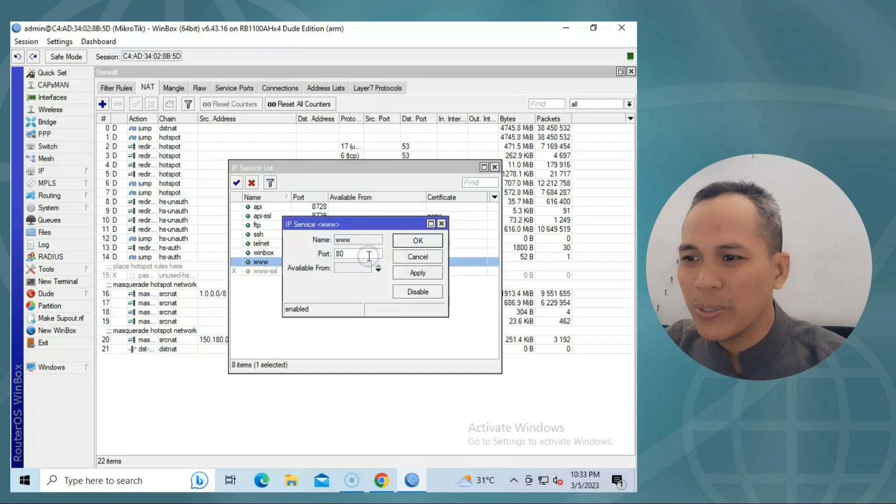
{"action": "type", "text": "90"}
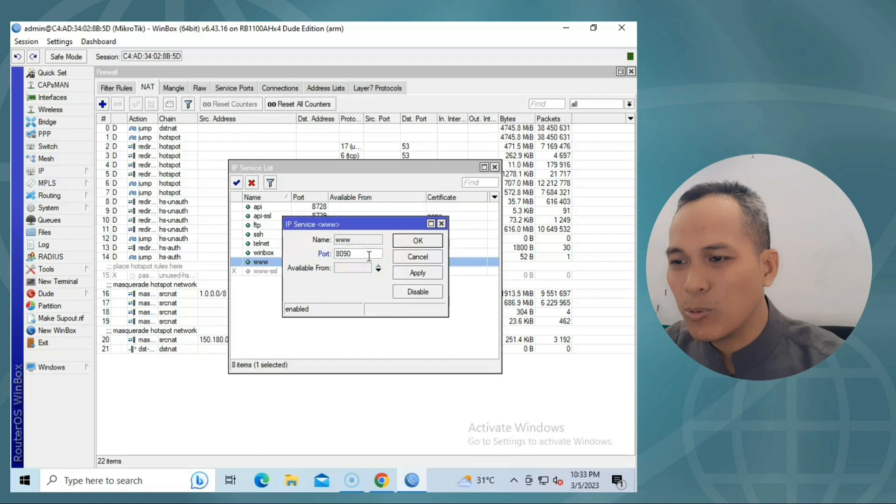
{"action": "left_click", "coordinate": [415, 242]}
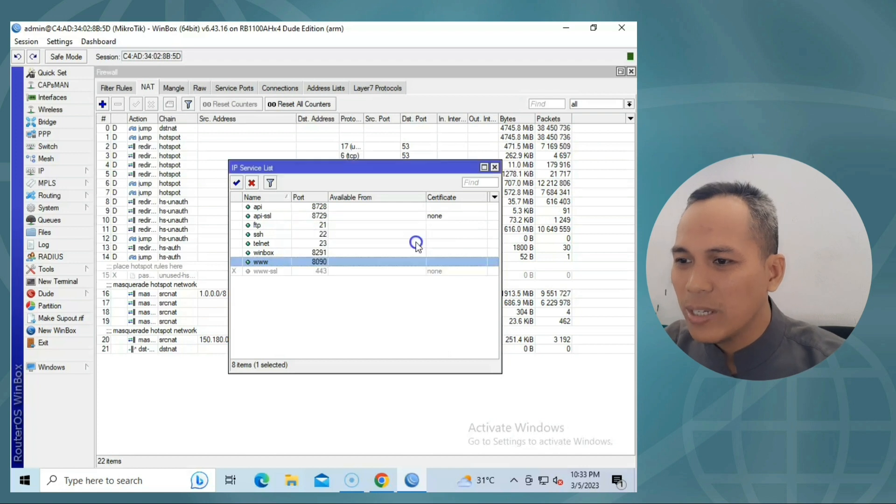
{"action": "left_click", "coordinate": [494, 167]}
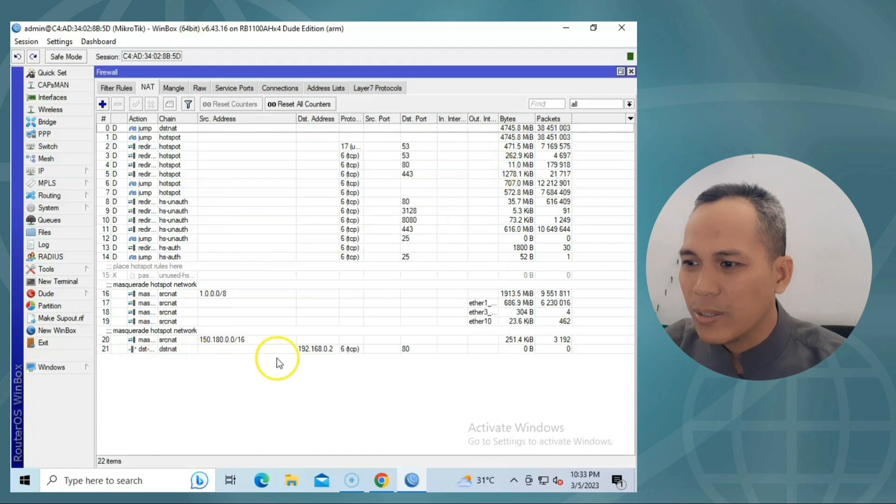
Select NAT rule 21, then check the public IP in Chrome and return to the ZTE DMZ Host page.
{"action": "left_click", "coordinate": [310, 351]}
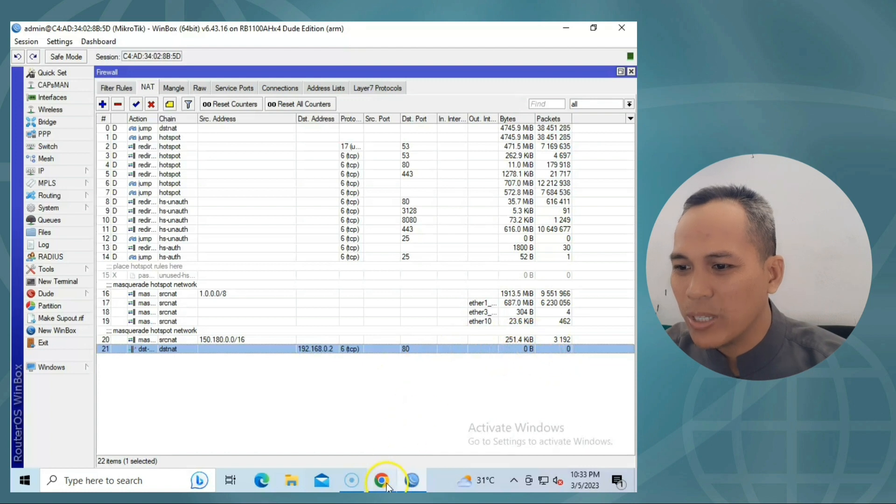
{"action": "mouse_move", "coordinate": [383, 483]}
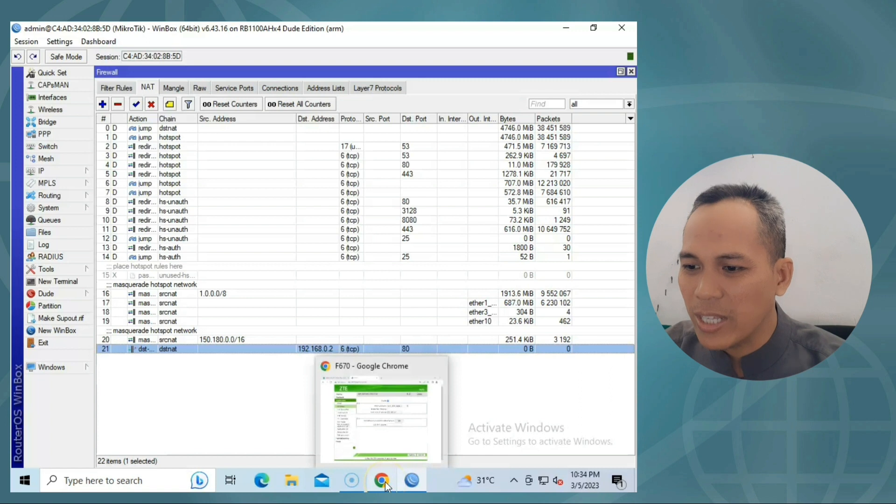
{"action": "left_click", "coordinate": [385, 484]}
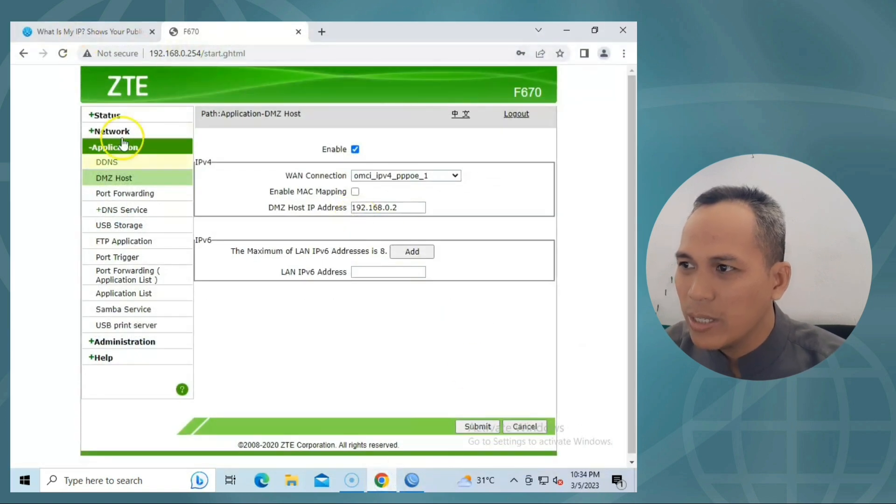
{"action": "left_click", "coordinate": [88, 38]}
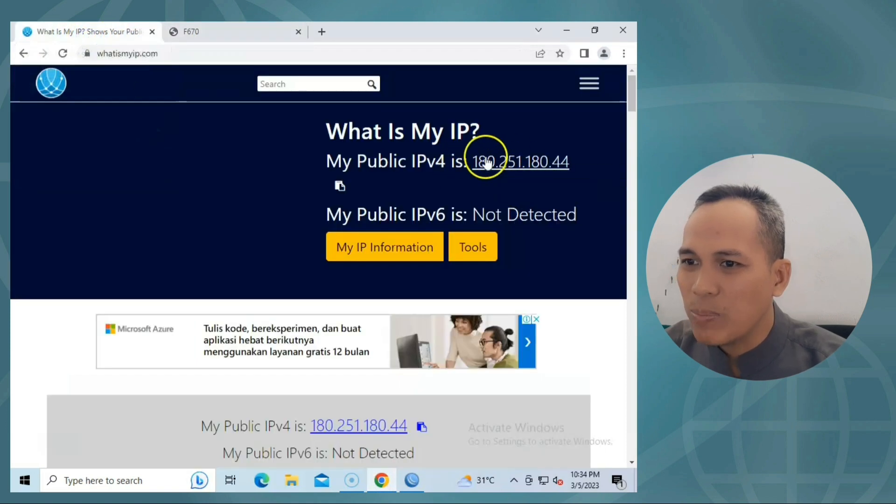
{"action": "left_click", "coordinate": [254, 36]}
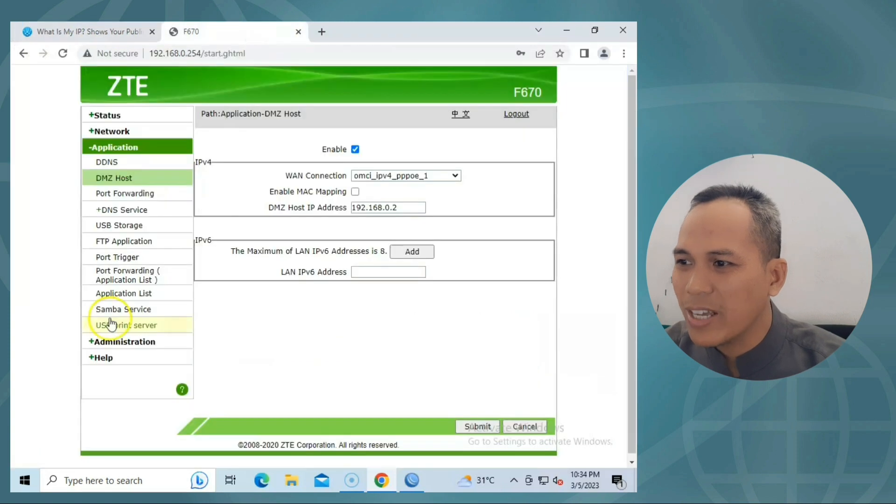
{"action": "left_click", "coordinate": [145, 342]}
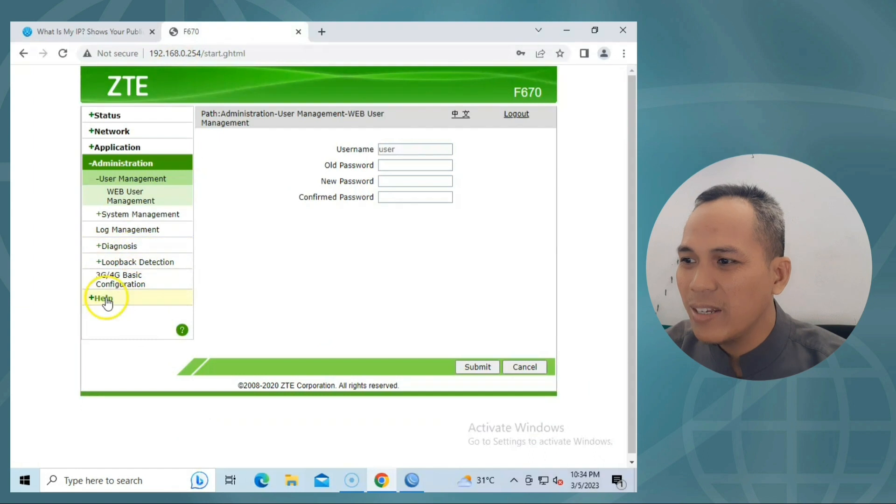
Reboot the ZTE F670 from System Management and confirm the reboot.
{"action": "left_click", "coordinate": [153, 214]}
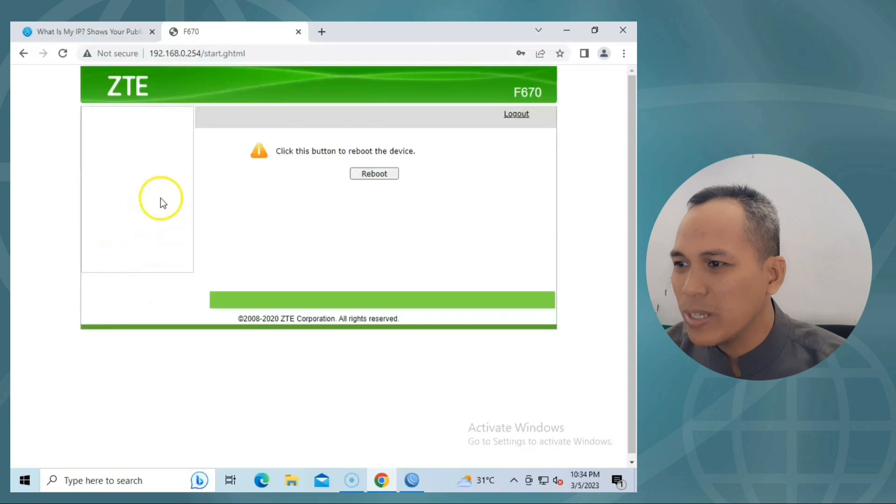
{"action": "left_click", "coordinate": [371, 175]}
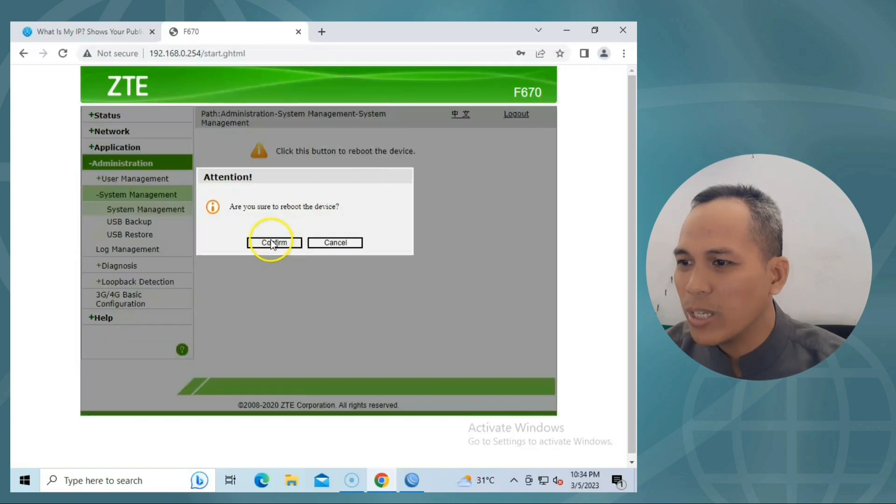
{"action": "left_click", "coordinate": [273, 244]}
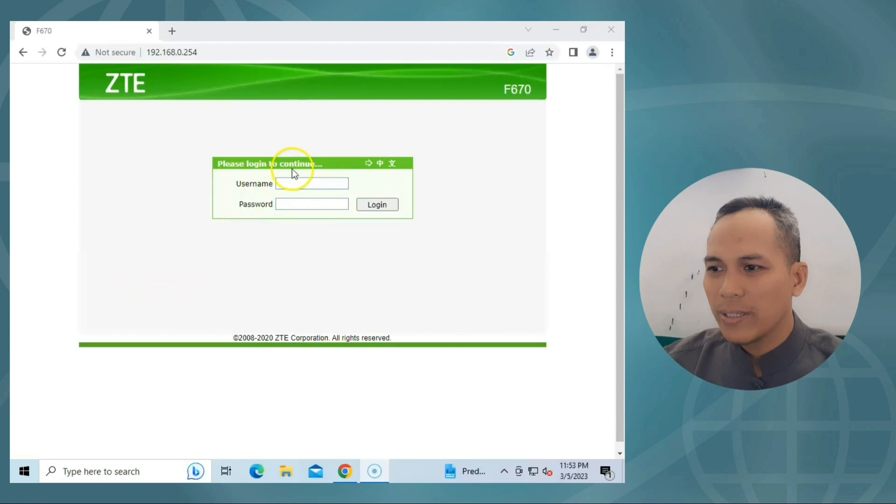
Enter the login username and log back into the ZTE F670 after the reboot.
{"action": "left_click", "coordinate": [303, 184]}
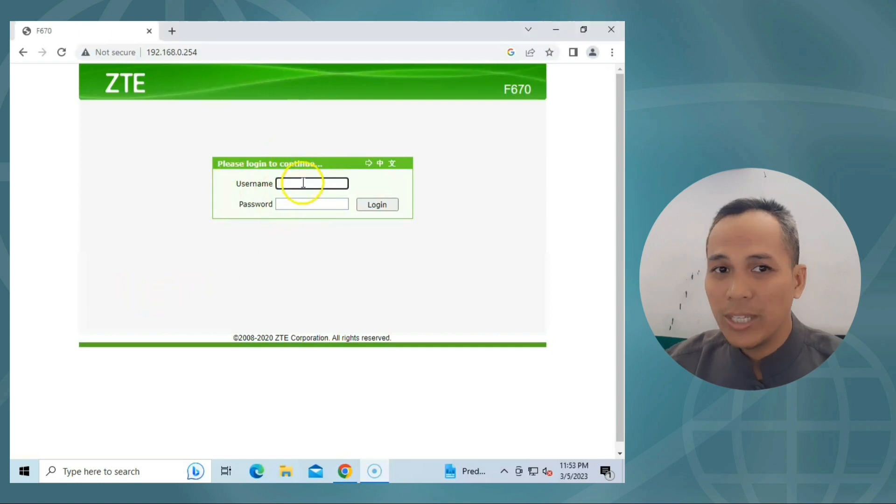
{"action": "type", "text": "use"}
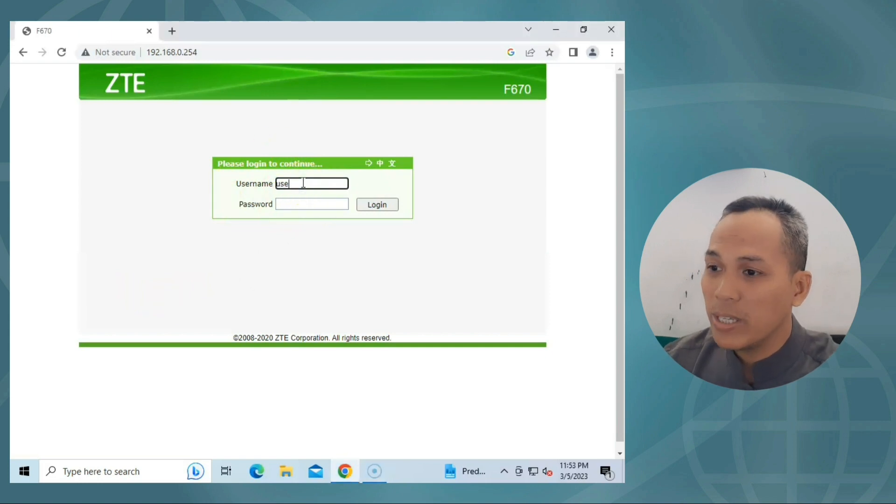
{"action": "type", "text": "r"}
{"action": "key", "text": "Tab"}
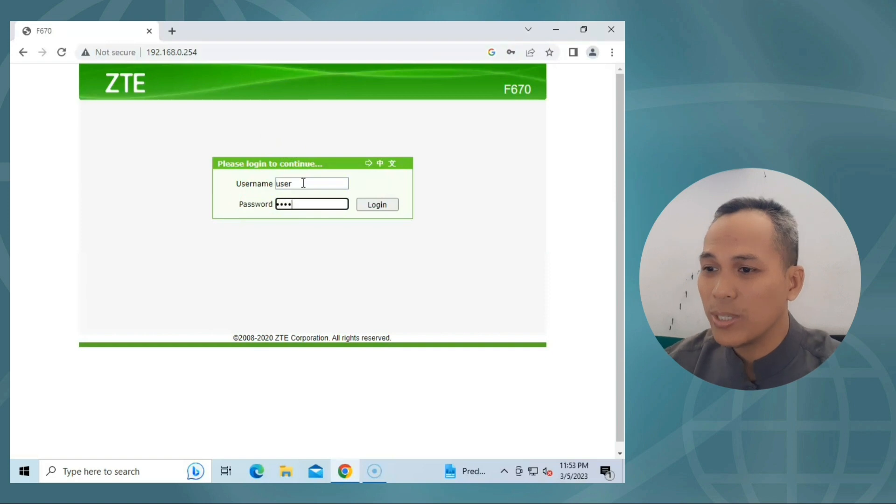
{"action": "type", "text": "user"}
{"action": "left_click", "coordinate": [386, 209]}
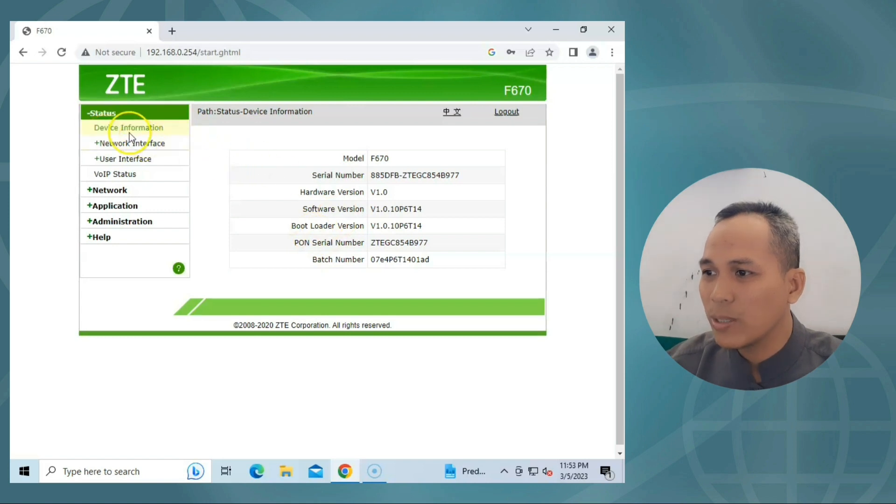
{"action": "left_click", "coordinate": [139, 145]}
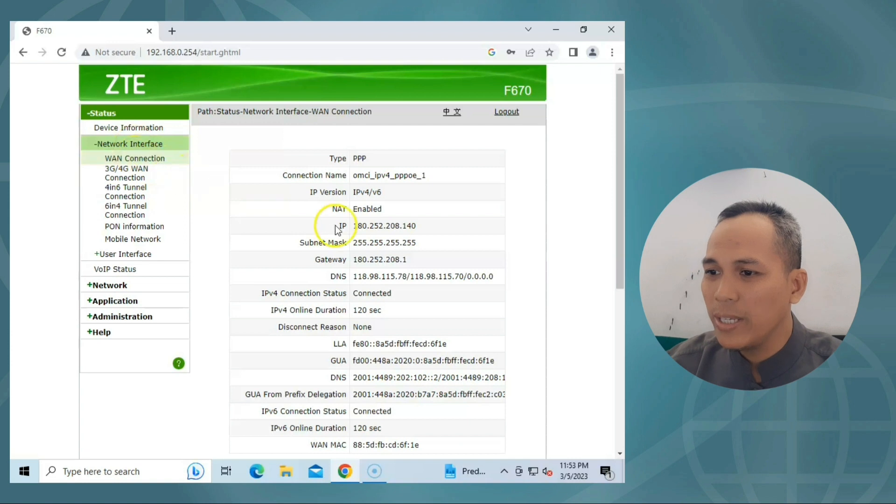
{"action": "left_click_drag", "start_coordinate": [356, 225], "coordinate": [426, 222]}
{"action": "left_click", "coordinate": [355, 228]}
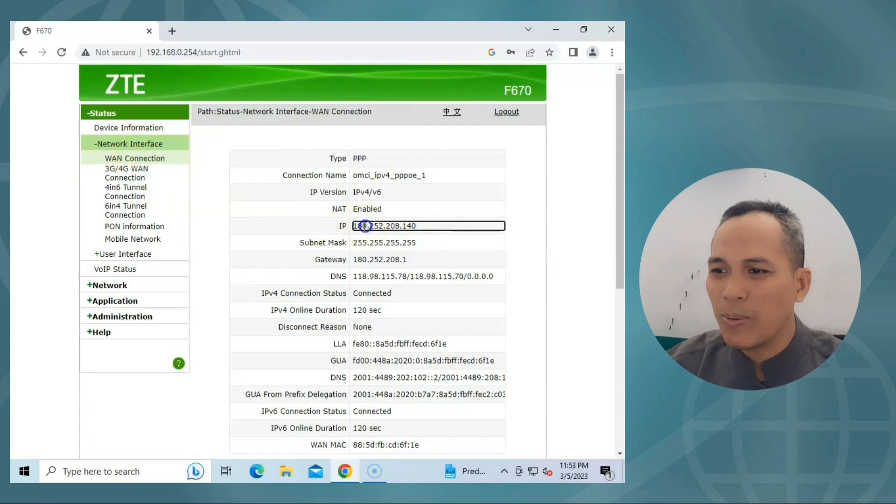
{"action": "left_click_drag", "start_coordinate": [365, 225], "coordinate": [410, 224]}
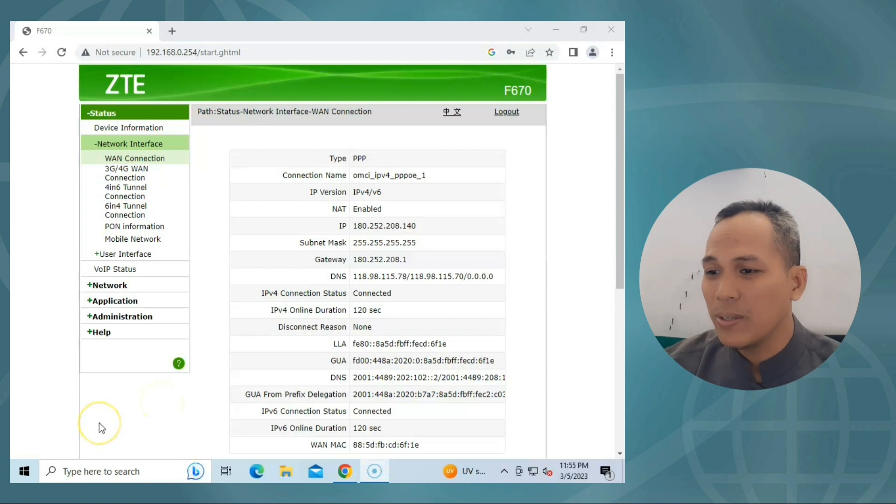
Open Command Prompt, clear it with cls, and run ipconfig.
{"action": "left_click", "coordinate": [65, 470]}
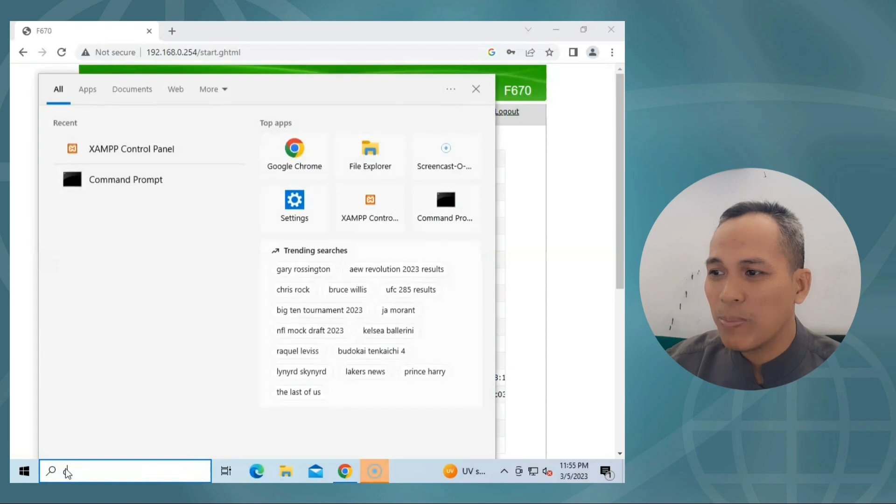
{"action": "type", "text": "cmd"}
{"action": "key", "text": "Return"}
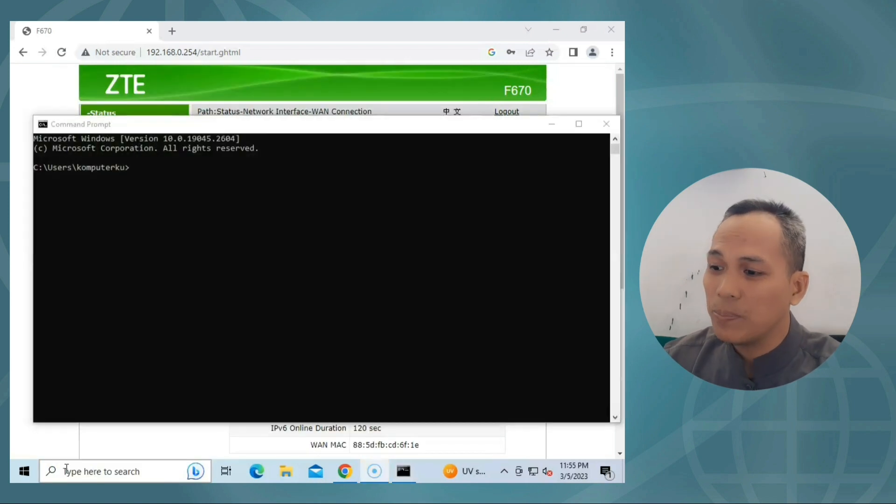
{"action": "left_click", "coordinate": [124, 225]}
{"action": "type", "text": "cls"}
{"action": "key", "text": "Return"}
{"action": "type", "text": "ipco"}
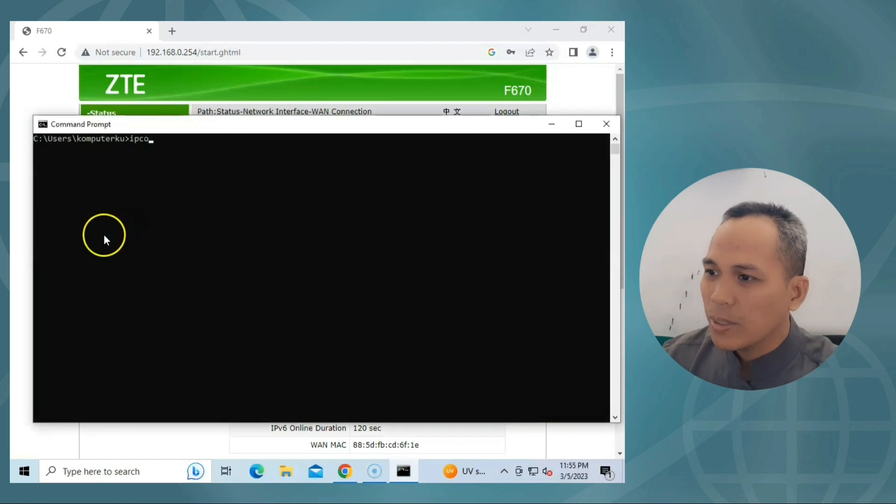
{"action": "type", "text": "nfig"}
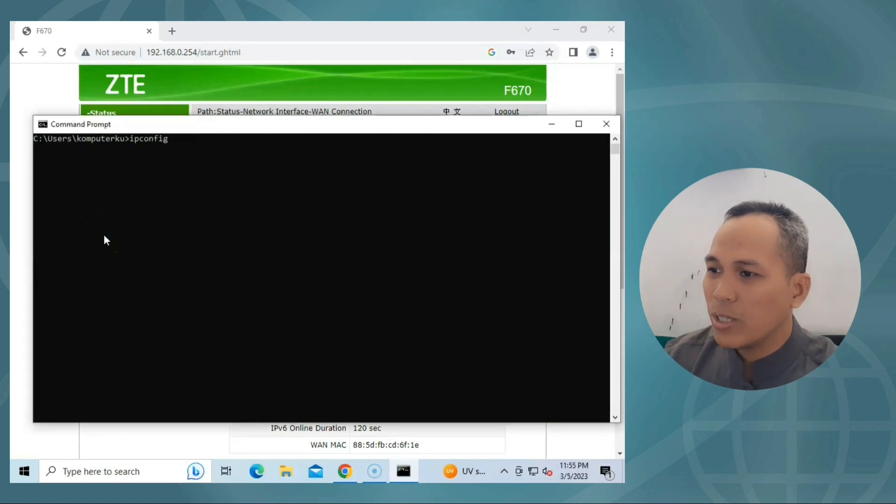
{"action": "key", "text": "Return"}
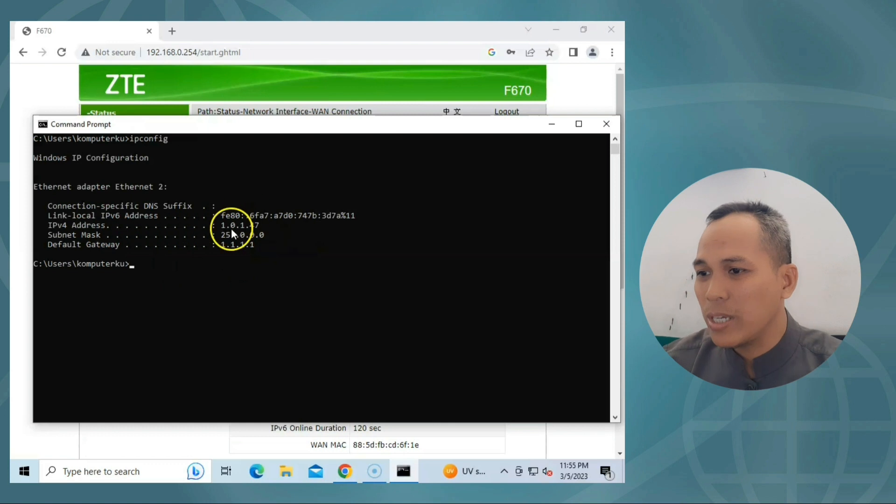
Copy the IPv4 address 1.0.1.47 and minimize Command Prompt.
{"action": "left_click_drag", "start_coordinate": [222, 226], "coordinate": [256, 227]}
{"action": "right_click", "coordinate": [255, 226]}
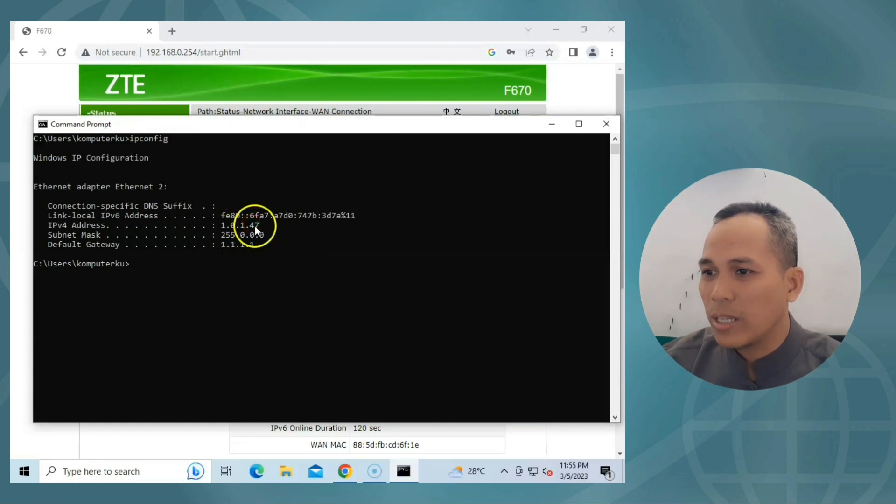
{"action": "left_click_drag", "start_coordinate": [322, 125], "coordinate": [321, 129]}
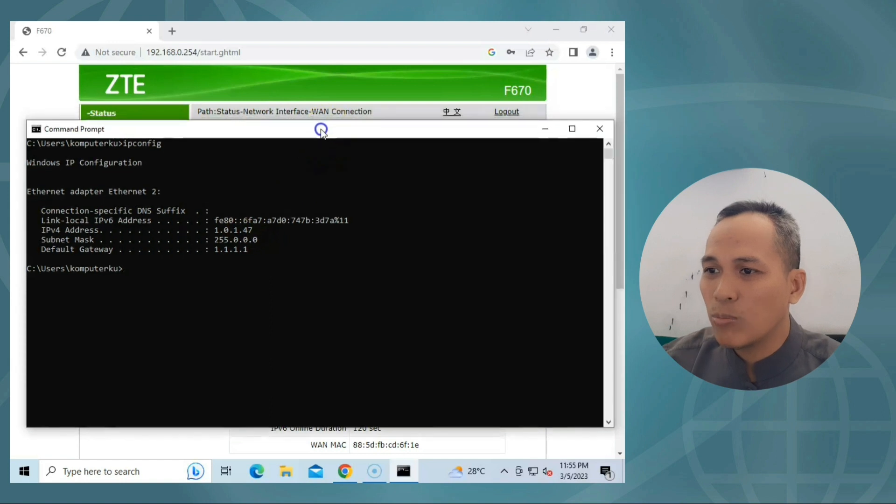
{"action": "left_click", "coordinate": [552, 129]}
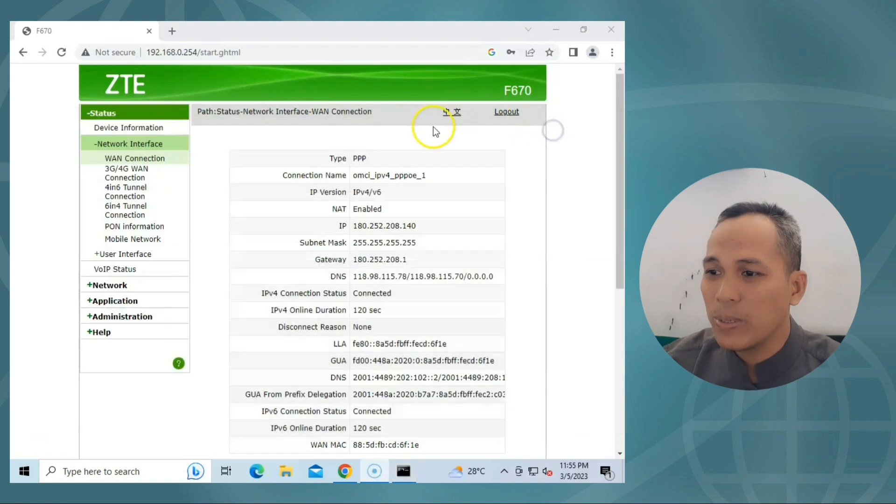
Launch winbox64.exe from the Downloads folder.
{"action": "left_click", "coordinate": [288, 473]}
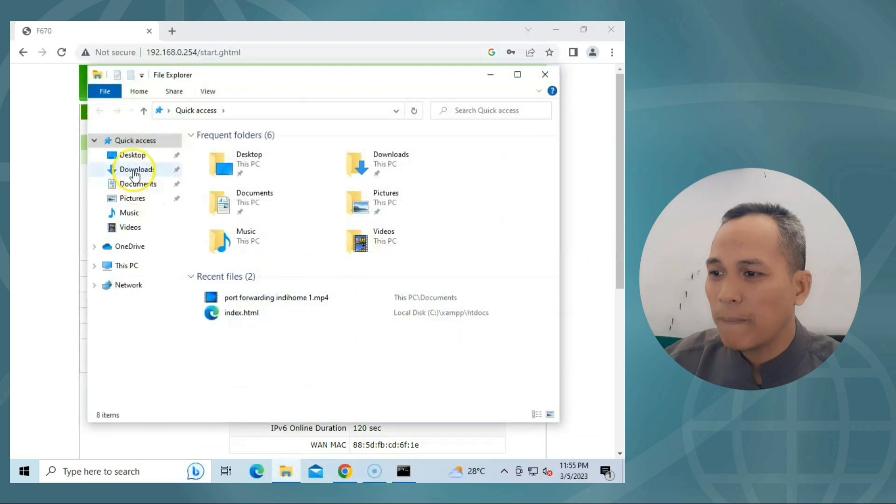
{"action": "left_click", "coordinate": [135, 171]}
{"action": "left_click", "coordinate": [202, 231]}
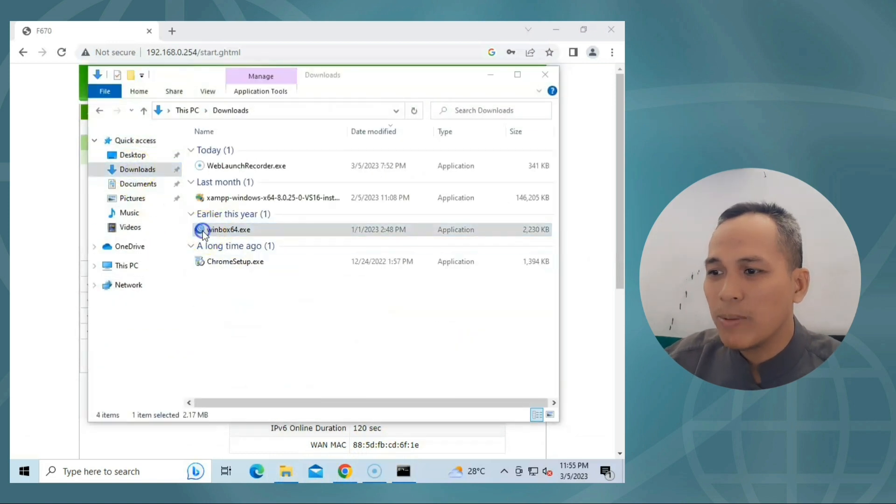
{"action": "double_click", "coordinate": [203, 231]}
Connect to the router and verify rule 21 forwards to 1.0.1.47 port 80, closing without changes.
{"action": "left_click", "coordinate": [407, 162]}
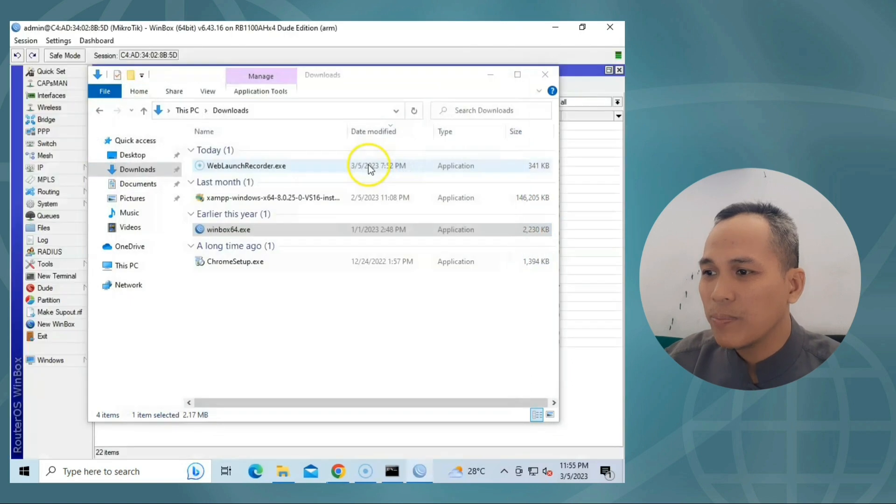
{"action": "left_click", "coordinate": [490, 75]}
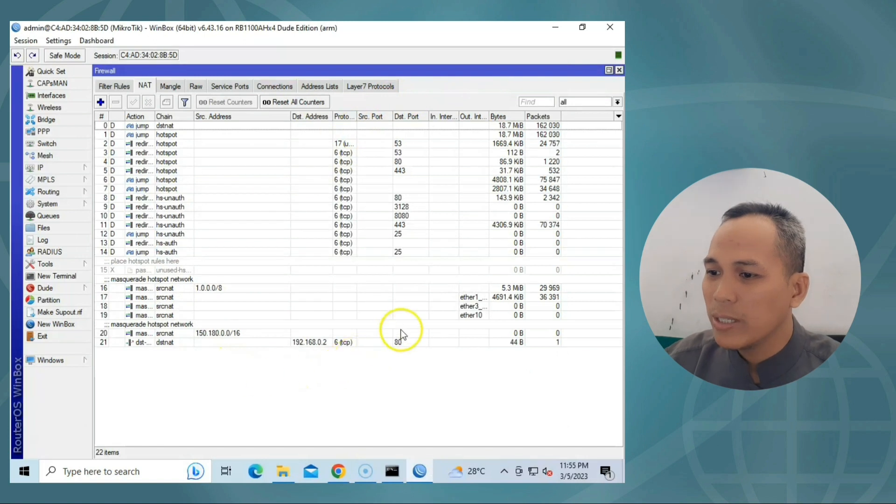
{"action": "double_click", "coordinate": [321, 343]}
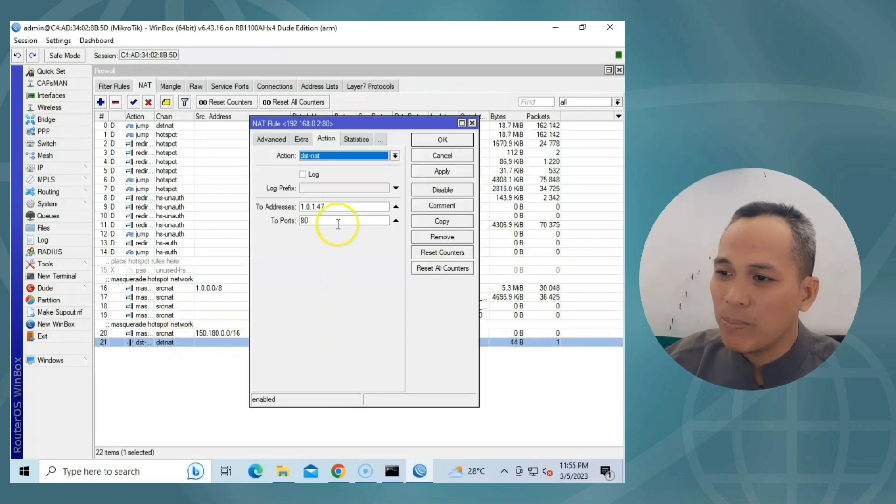
{"action": "left_click", "coordinate": [444, 156]}
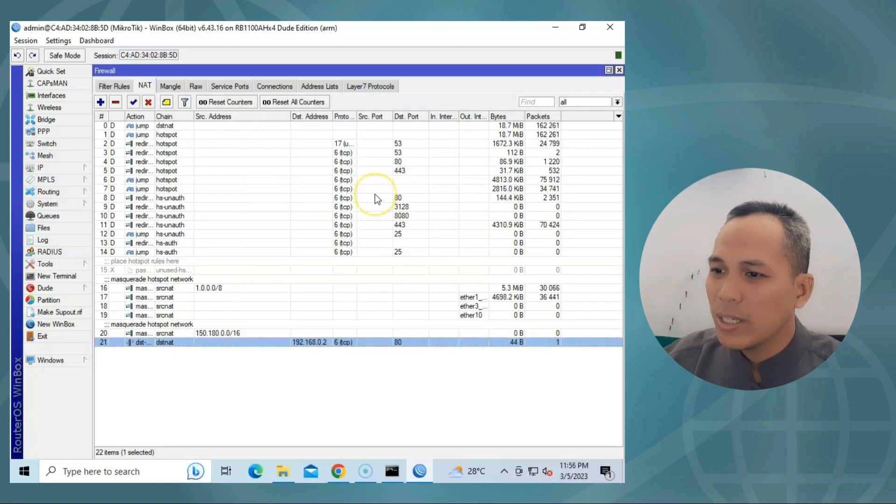
Find the 1.0.1.47 lease under IP > DHCP Server > Leases and make it static.
{"action": "left_click", "coordinate": [74, 168]}
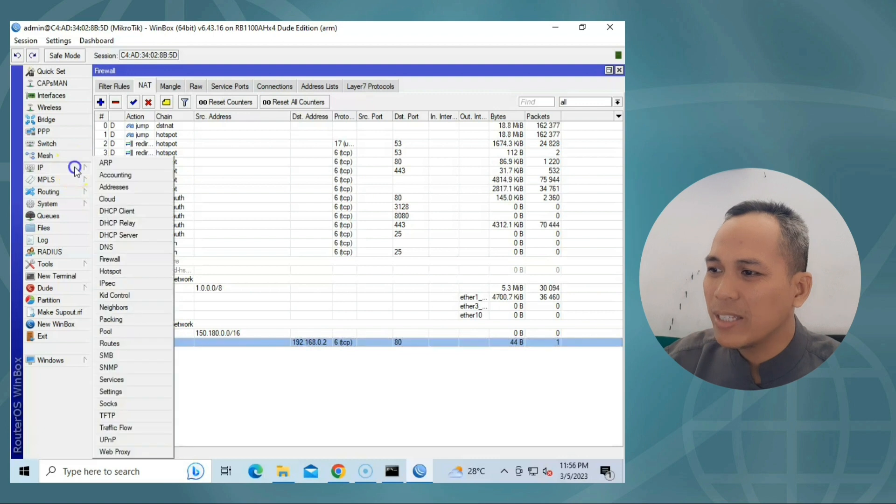
{"action": "left_click", "coordinate": [139, 235]}
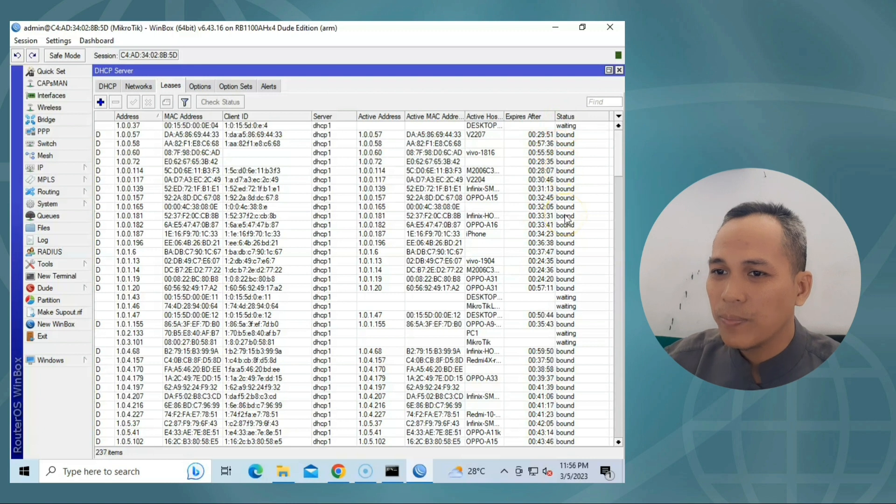
{"action": "left_click", "coordinate": [604, 102]}
{"action": "type", "text": "1.0.1.47"}
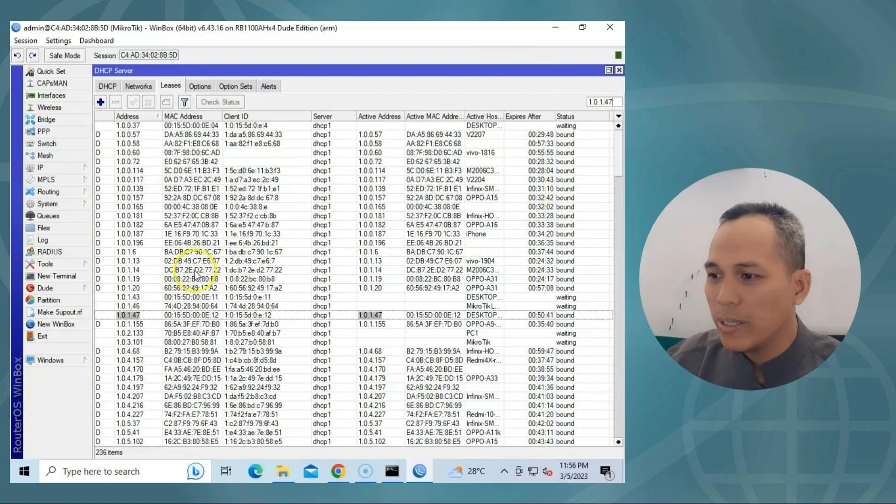
{"action": "left_click", "coordinate": [137, 316]}
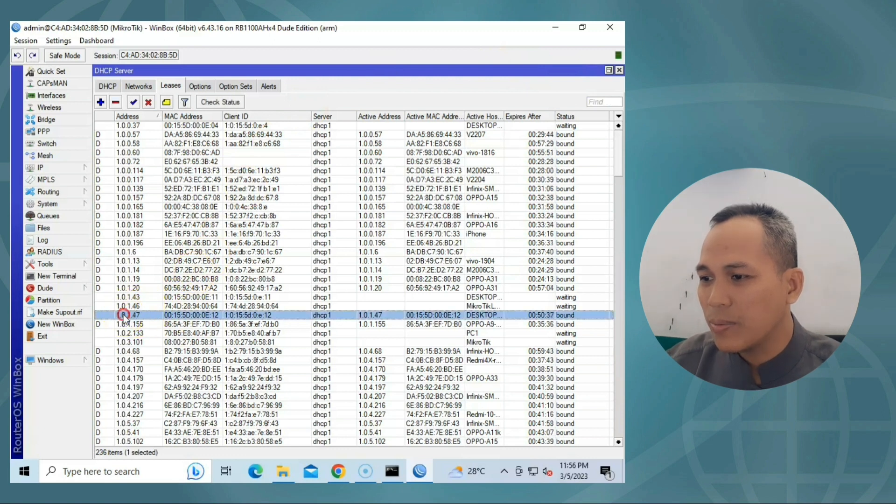
{"action": "right_click", "coordinate": [124, 312]}
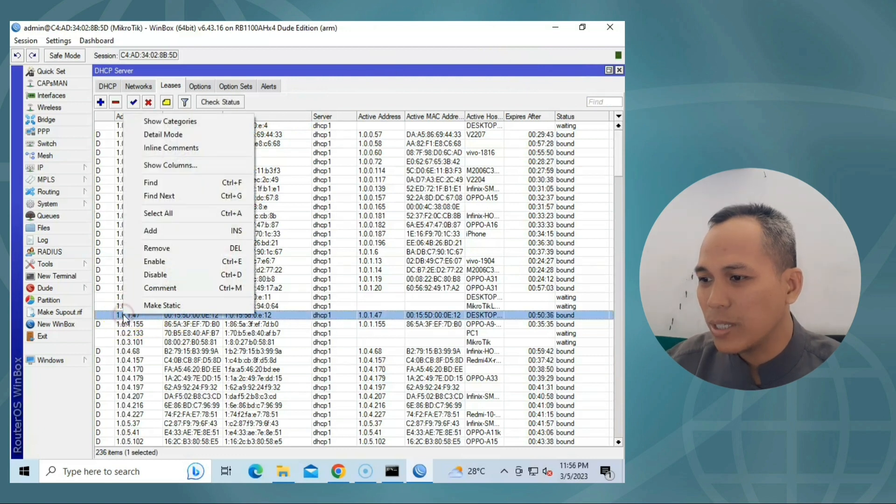
{"action": "left_click", "coordinate": [155, 306]}
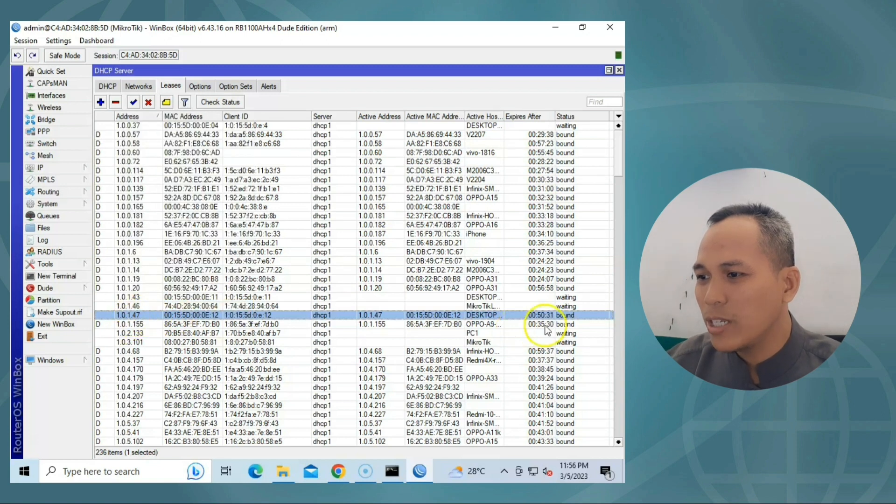
{"action": "left_click", "coordinate": [620, 70]}
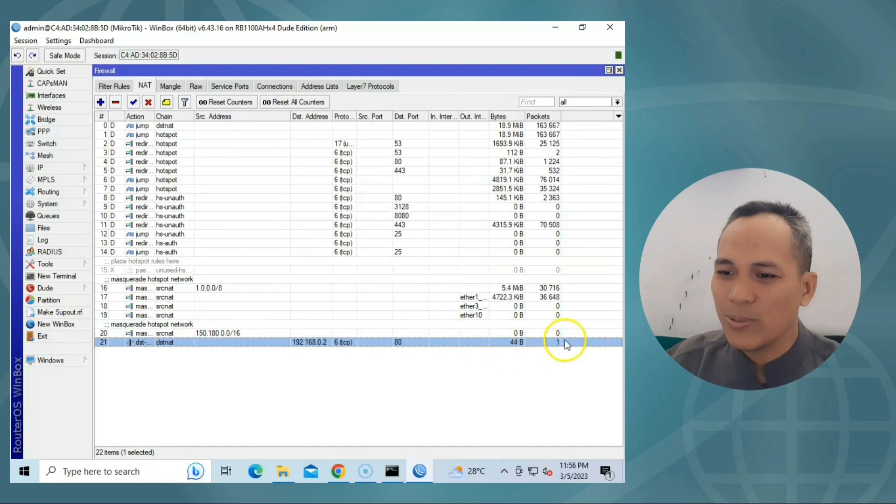
{"action": "left_click", "coordinate": [612, 27]}
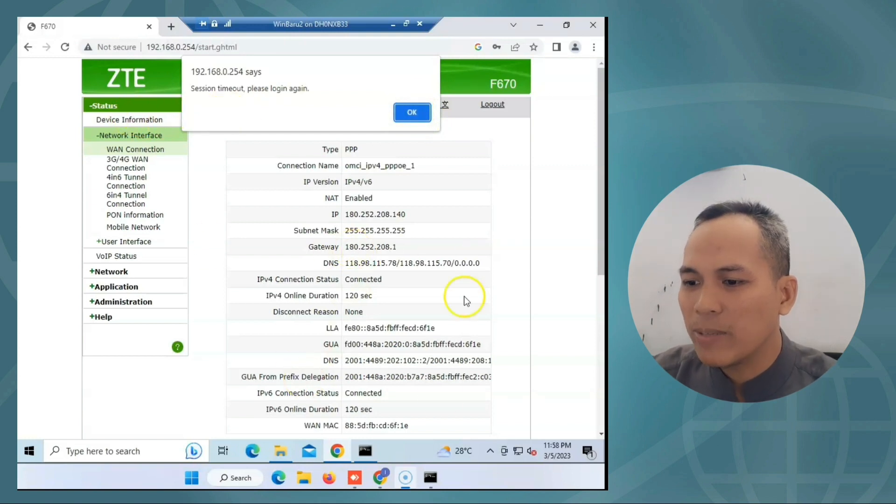
{"action": "left_click", "coordinate": [381, 480]}
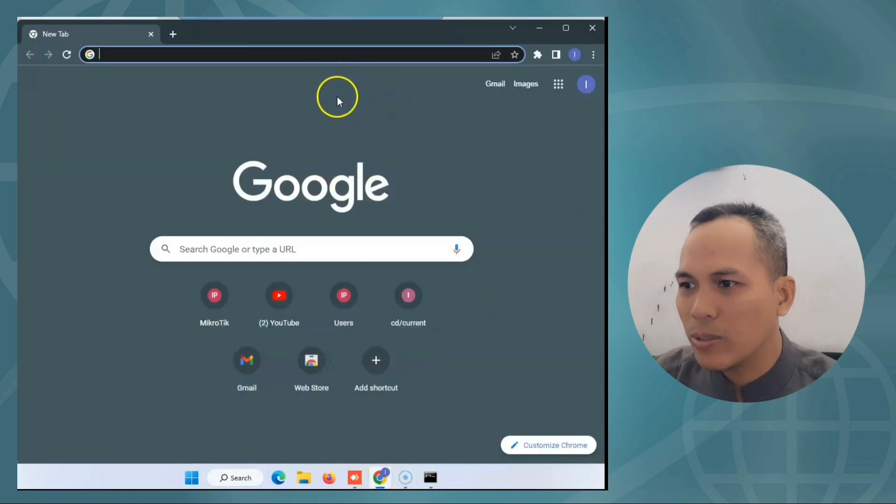
{"action": "type", "text": "wha"}
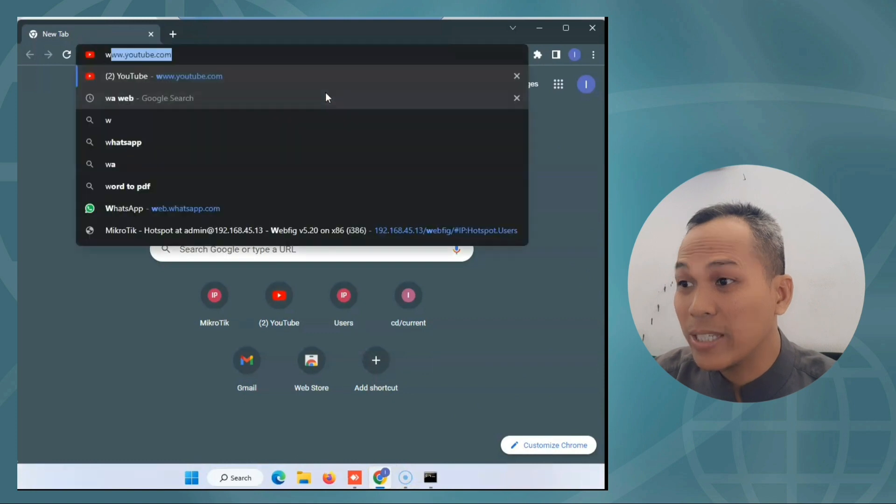
{"action": "type", "text": "tism"}
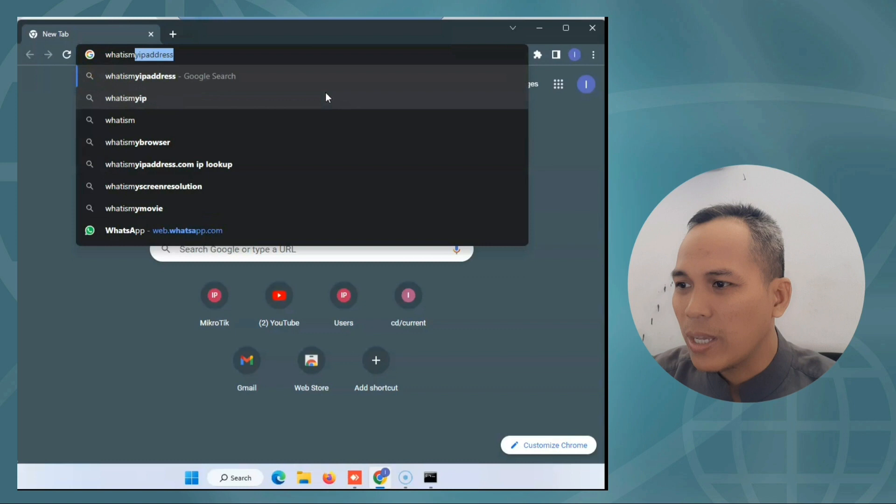
{"action": "key", "text": "Return"}
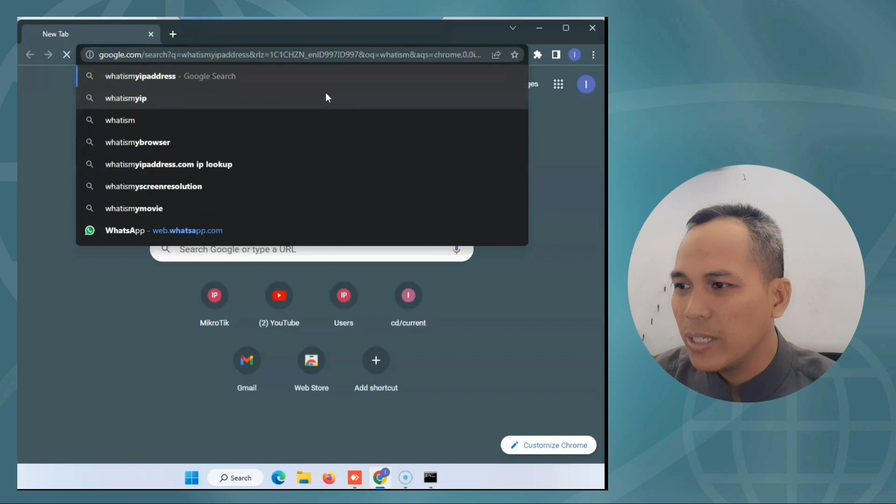
{"action": "left_click", "coordinate": [103, 194]}
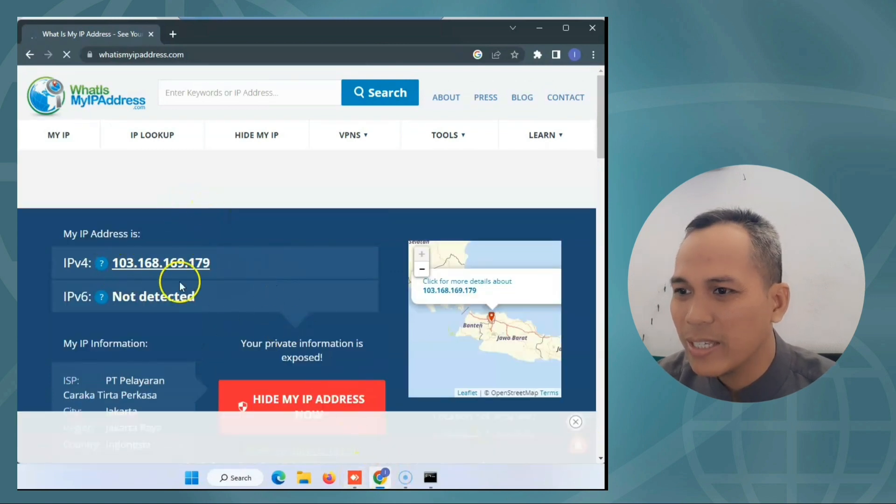
{"action": "left_click", "coordinate": [355, 477]}
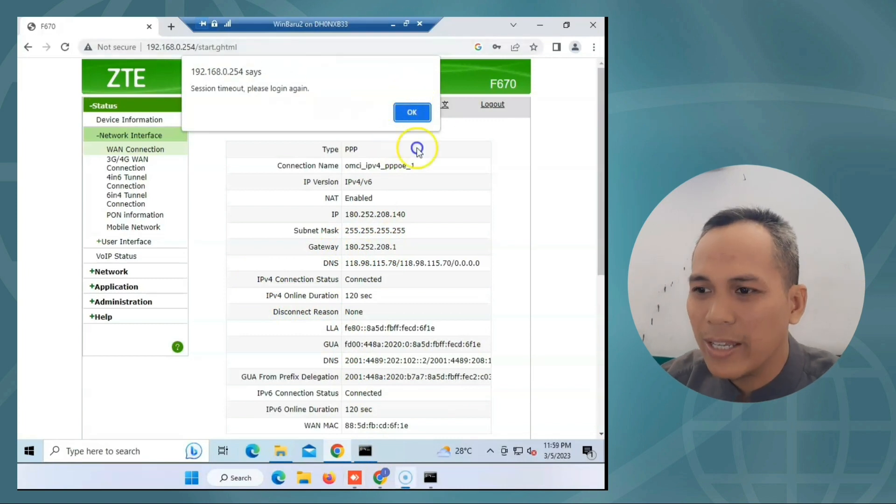
Dismiss the session timeout alert and log back in to the ZTE F670 router.
{"action": "left_click", "coordinate": [410, 114]}
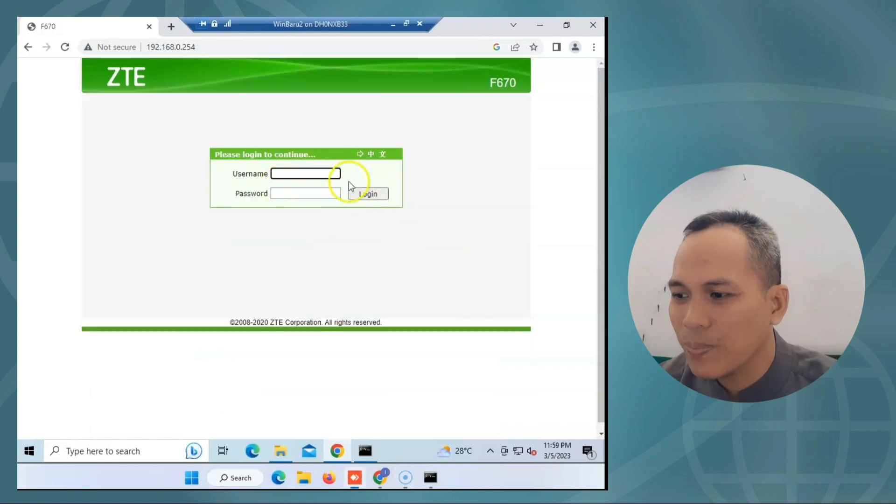
{"action": "type", "text": "user"}
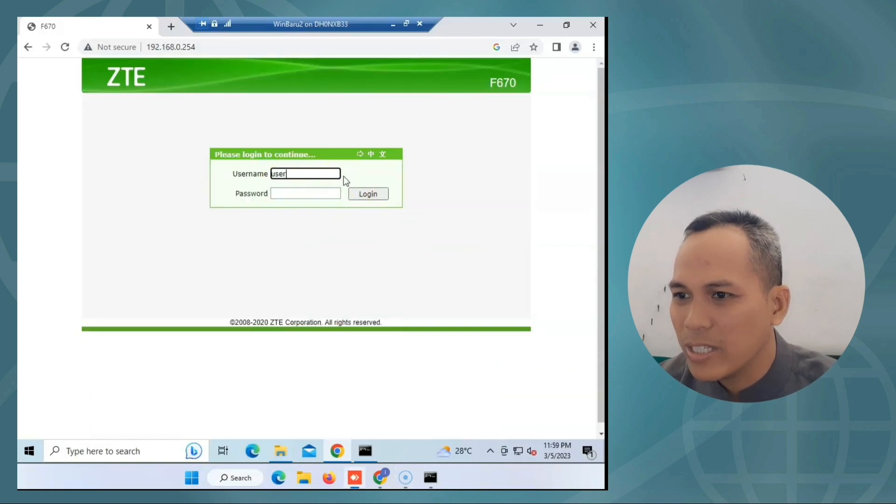
{"action": "key", "text": "Tab"}
{"action": "type", "text": "user"}
{"action": "key", "text": "Return"}
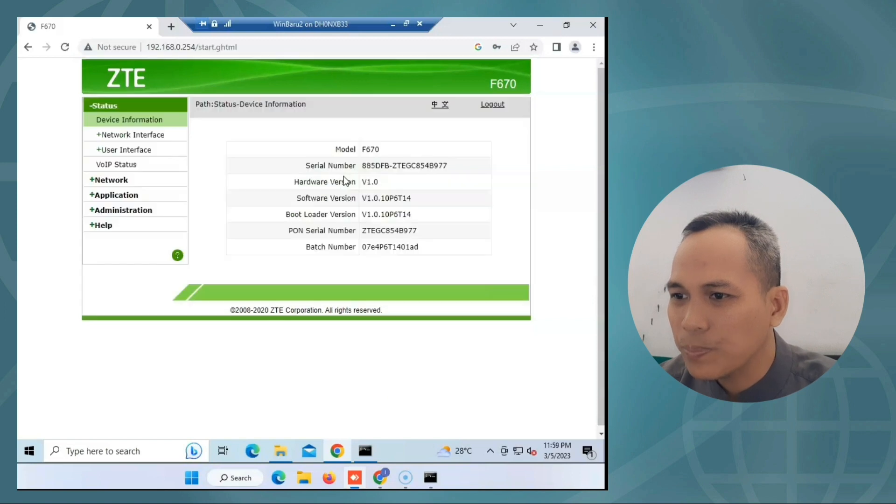
{"action": "left_click", "coordinate": [146, 134]}
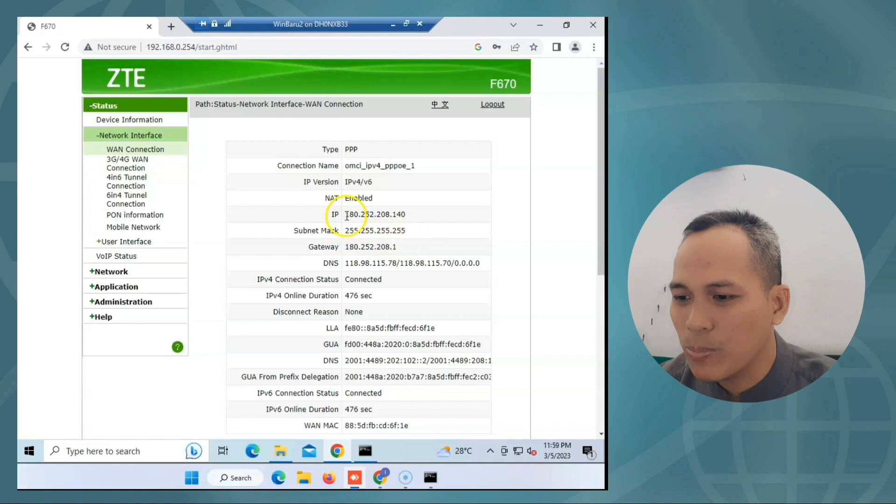
{"action": "left_click_drag", "start_coordinate": [344, 214], "coordinate": [414, 216]}
{"action": "left_click", "coordinate": [385, 214]}
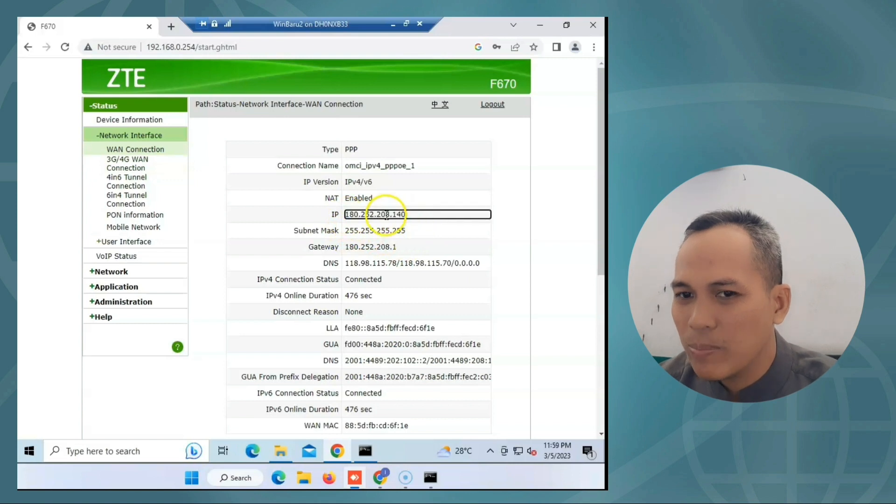
{"action": "left_click", "coordinate": [382, 476]}
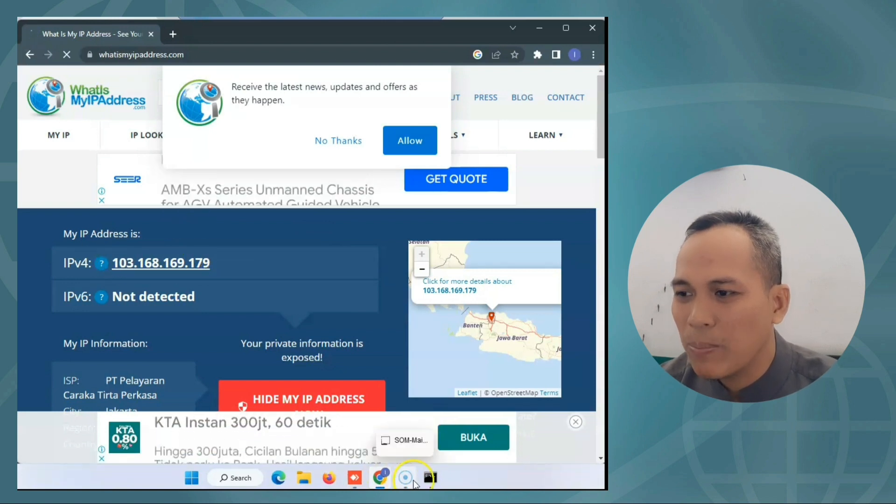
Load localhost in a new tab on the remote PC to confirm the Sobat Jarkom 2 welcome page.
{"action": "mouse_move", "coordinate": [396, 481]}
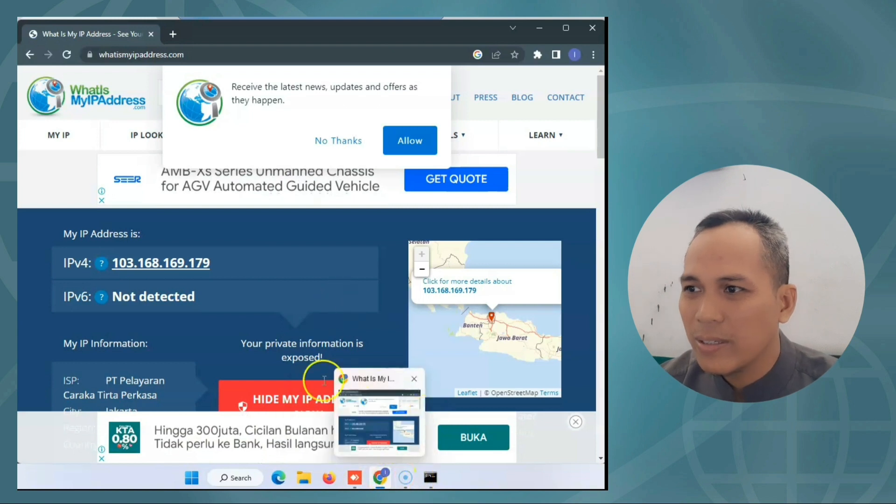
{"action": "left_click", "coordinate": [354, 481]}
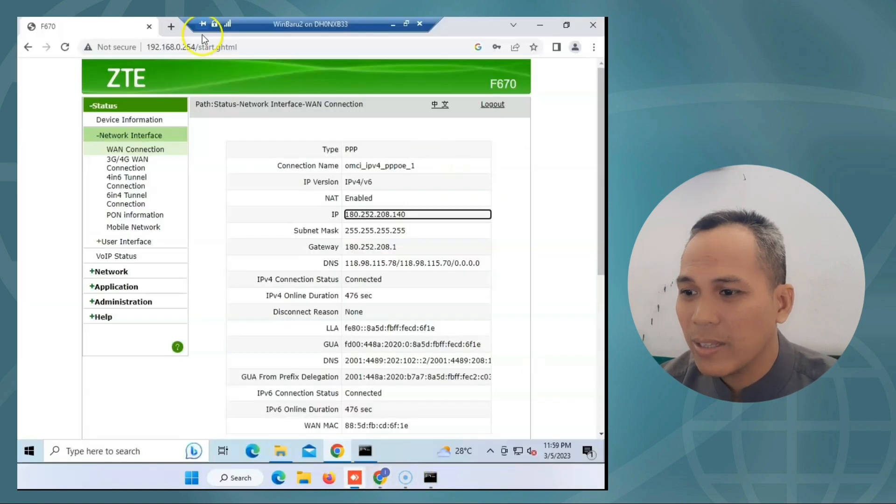
{"action": "left_click", "coordinate": [171, 27]}
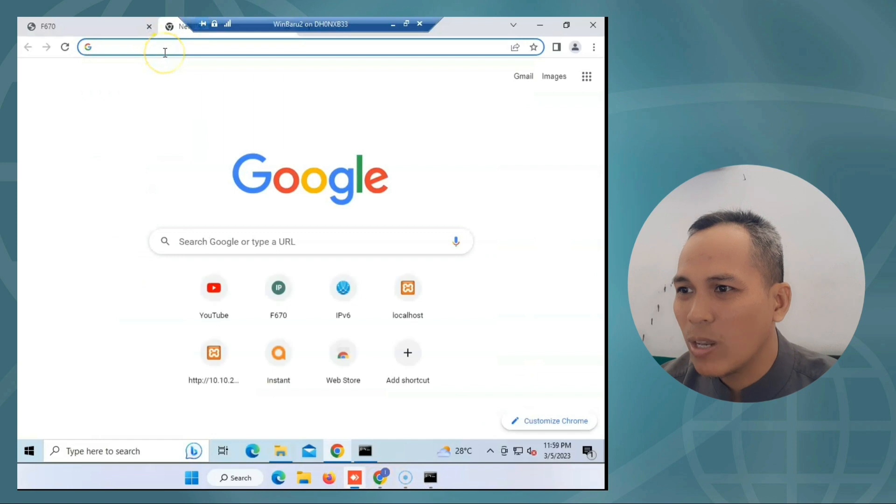
{"action": "type", "text": "loca"}
{"action": "key", "text": "Return"}
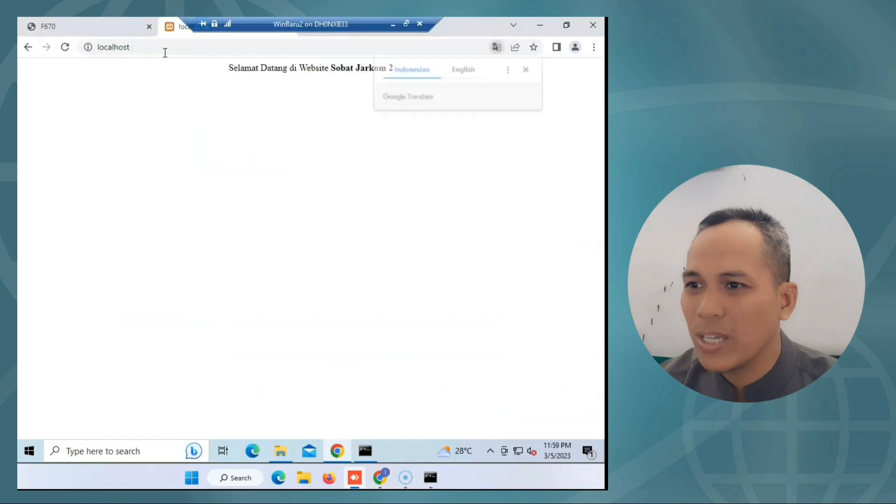
{"action": "left_click", "coordinate": [527, 69]}
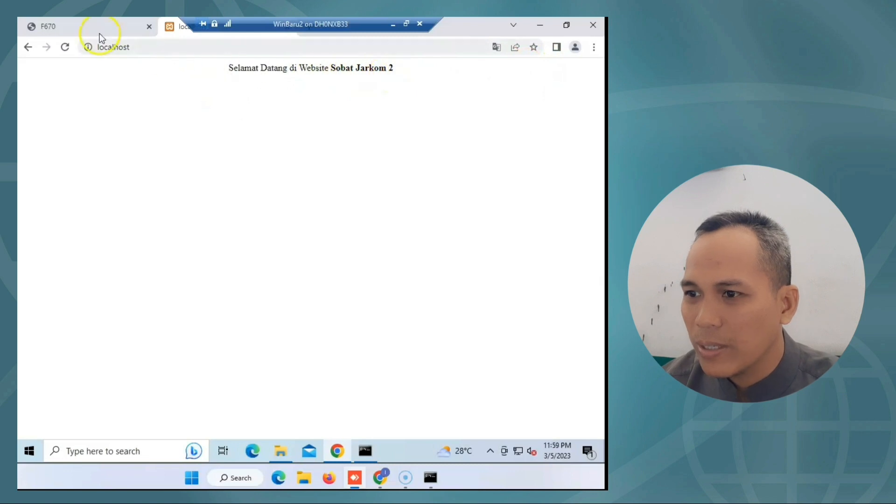
{"action": "left_click", "coordinate": [87, 30]}
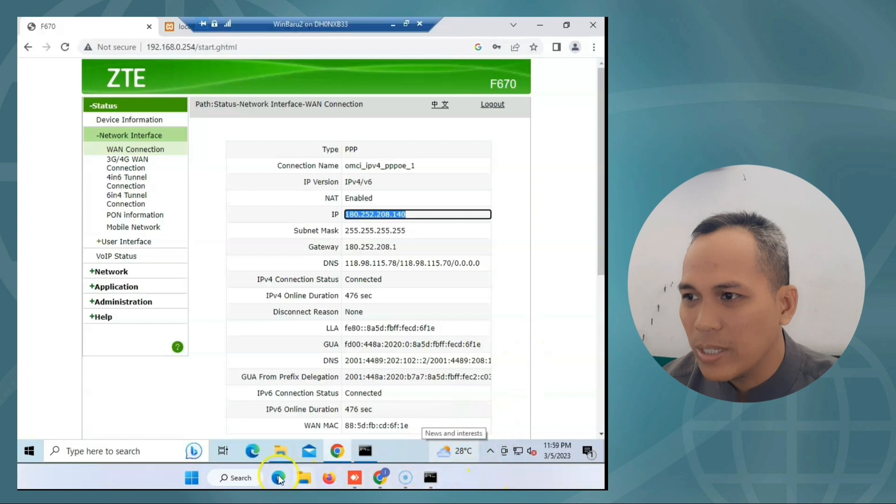
Launch Command Prompt with 'cmd' from Windows search and move it aside.
{"action": "left_click", "coordinate": [229, 479]}
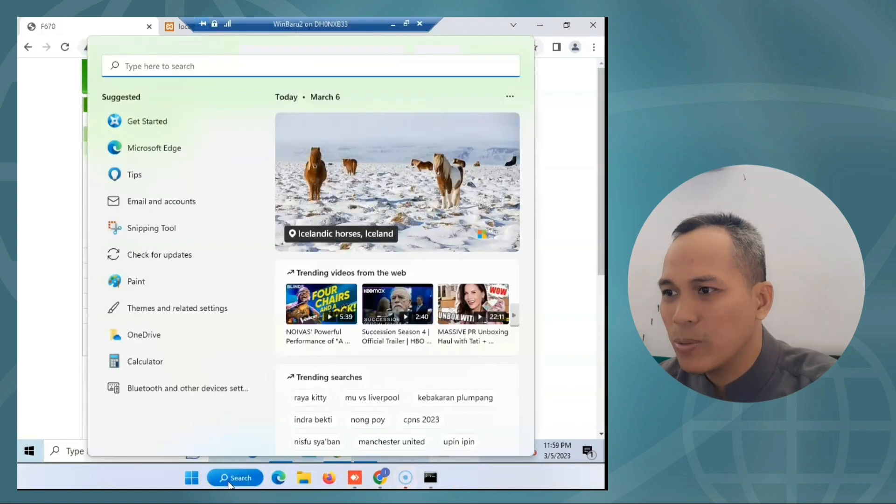
{"action": "type", "text": "cmd"}
{"action": "key", "text": "Return"}
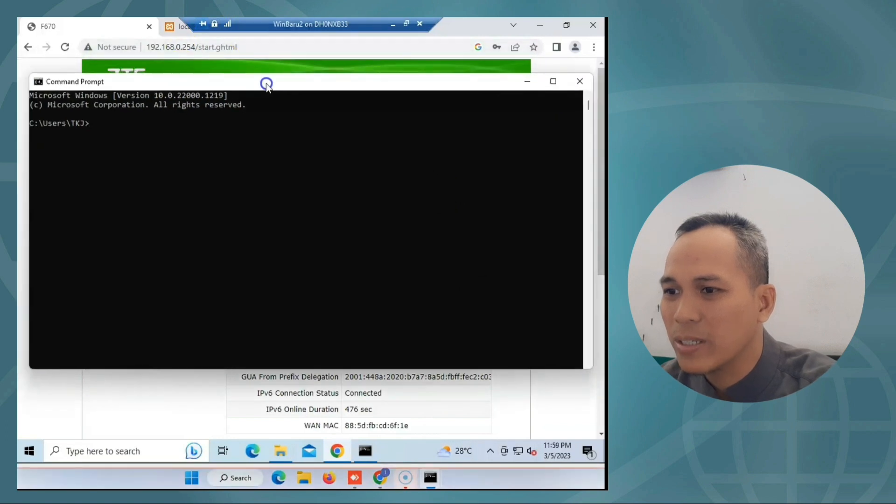
{"action": "left_click_drag", "start_coordinate": [274, 86], "coordinate": [291, 243]}
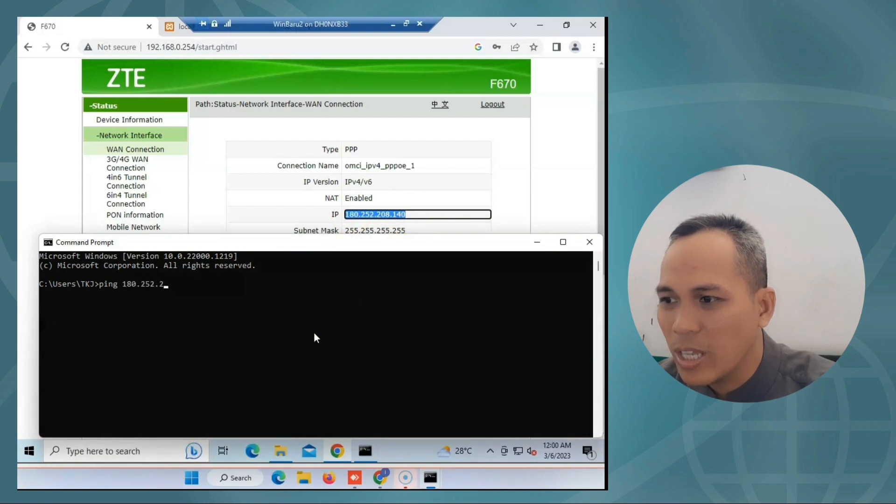
Ping 180.252.208.140 with 4 of 4 replies, copy the IP, and close the console.
{"action": "type", "text": ".140"}
{"action": "key", "text": "Return"}
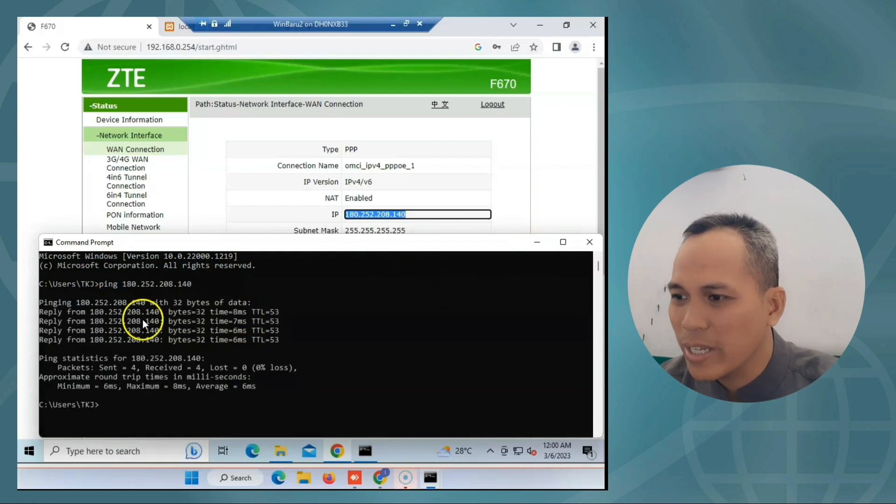
{"action": "left_click_drag", "start_coordinate": [123, 283], "coordinate": [186, 288]}
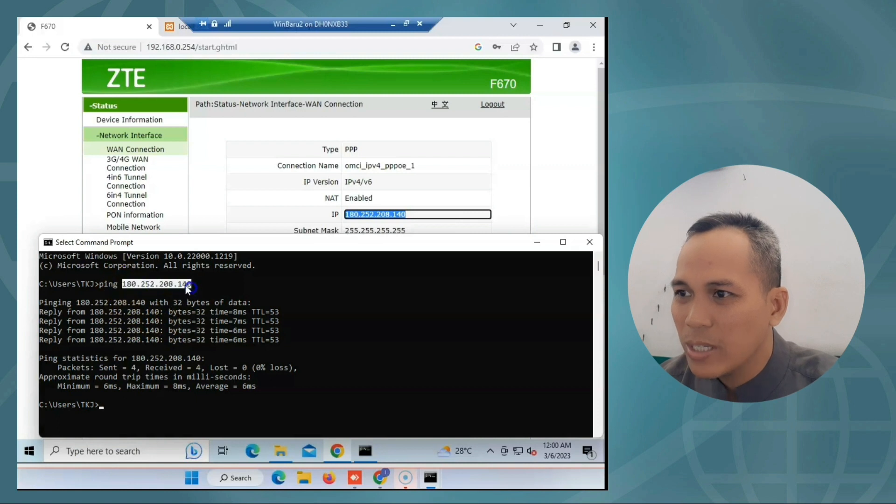
{"action": "right_click", "coordinate": [184, 285]}
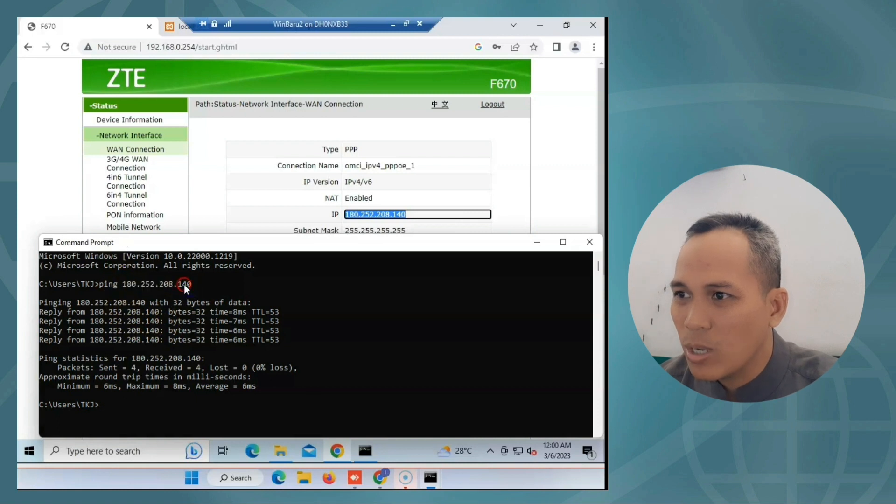
{"action": "left_click", "coordinate": [589, 242]}
Open 180.252.208.140 in a new tab and confirm the 'Selamat Datang di Website Sobat Jarkom 2' page.
{"action": "left_click", "coordinate": [380, 478]}
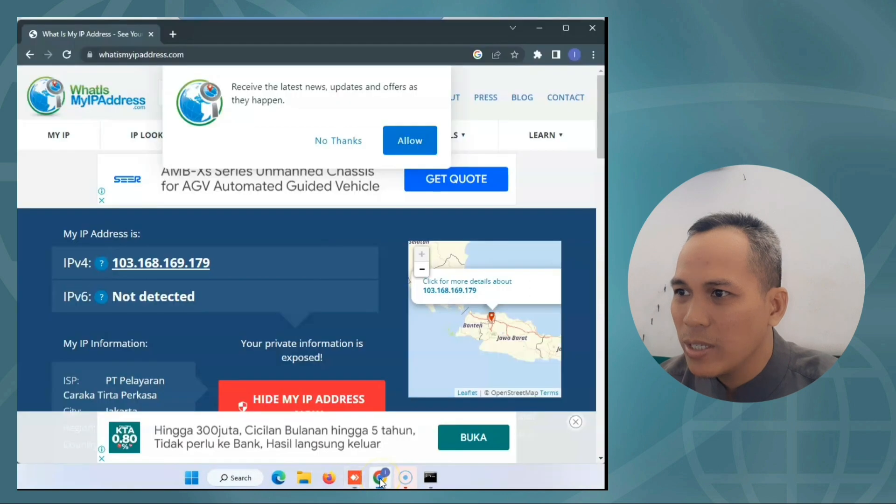
{"action": "left_click", "coordinate": [173, 34]}
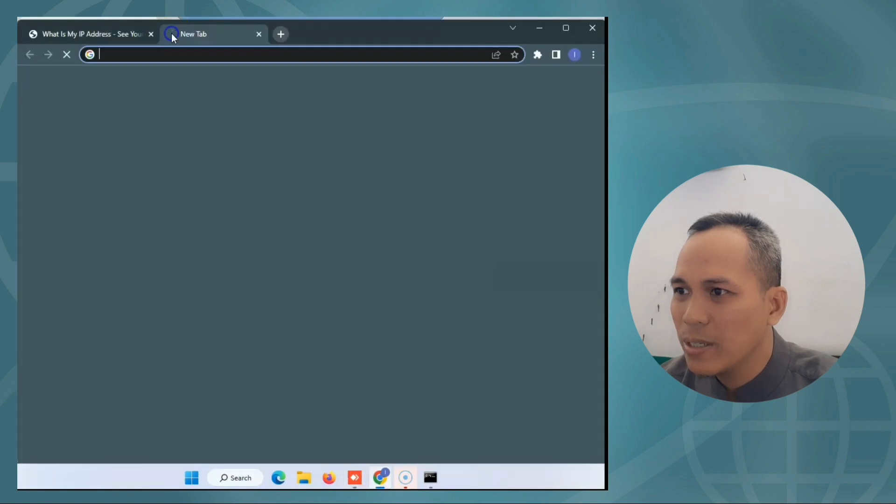
{"action": "left_click", "coordinate": [160, 53]}
{"action": "type", "text": "180.252.208.140"}
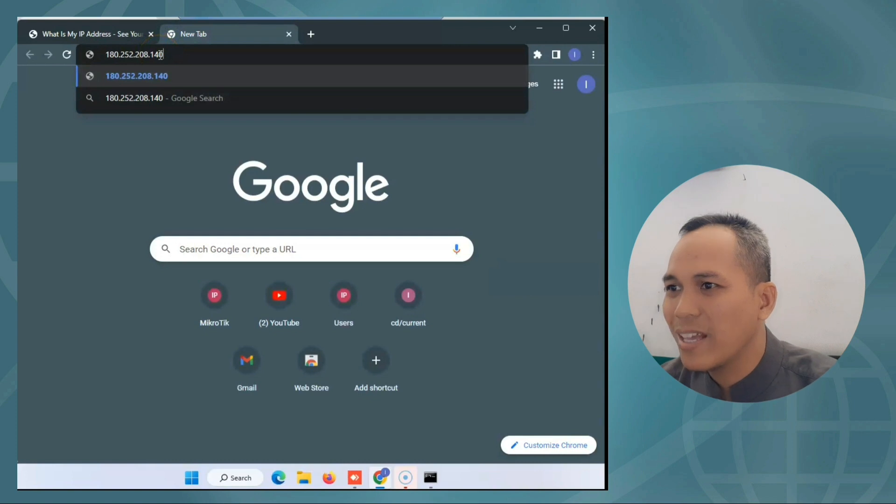
{"action": "key", "text": "Return"}
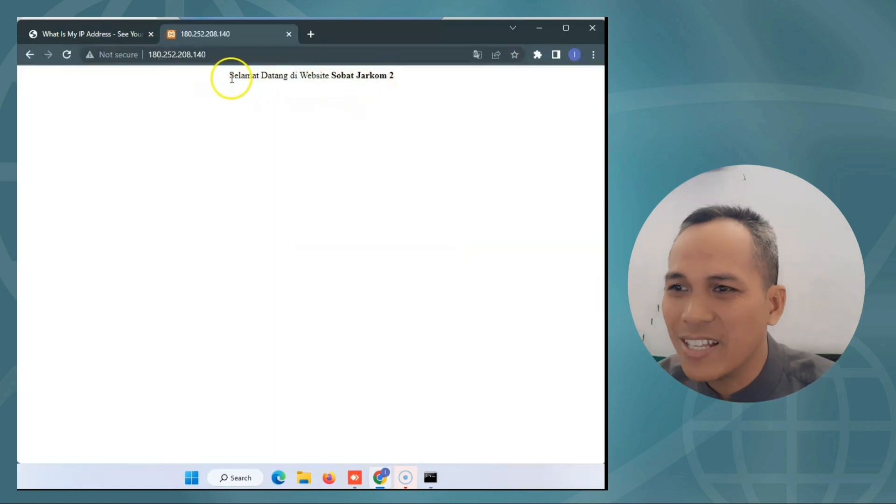
{"action": "left_click_drag", "start_coordinate": [229, 76], "coordinate": [395, 78]}
{"action": "left_click", "coordinate": [314, 125]}
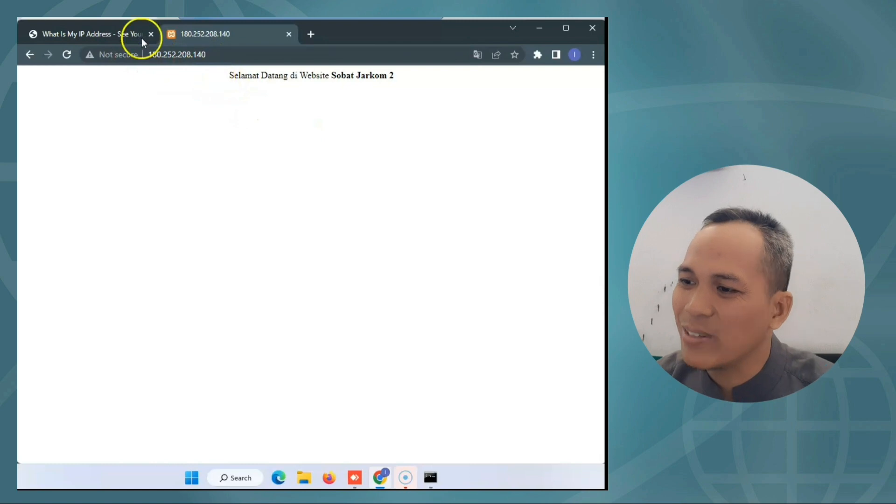
{"action": "left_click", "coordinate": [112, 34]}
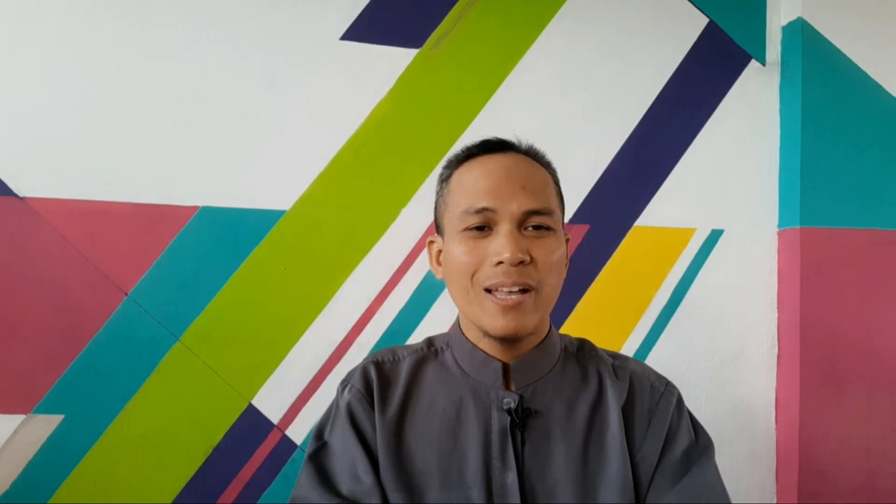